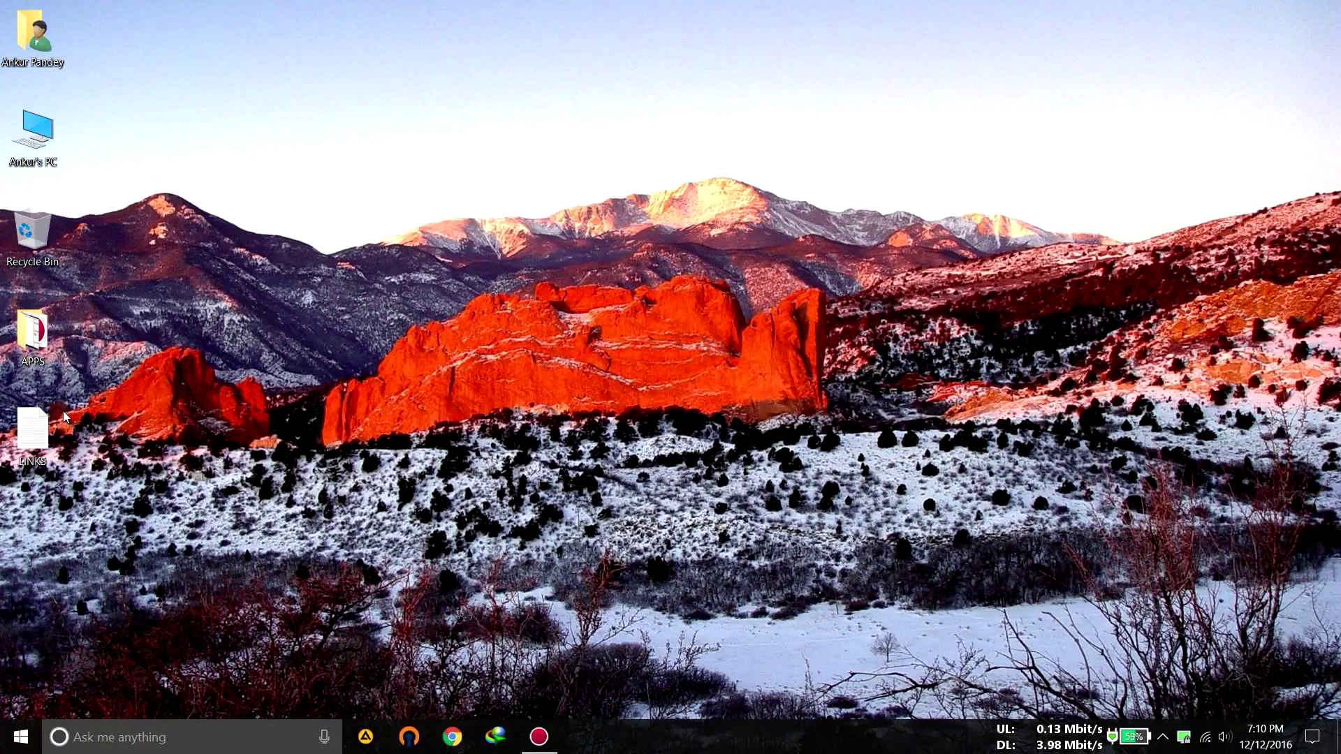
Copy the drive.google.com link from the LINKS notes file, then close Notepad.
double_click(64, 417)
double_click(535, 140)
click(535, 139)
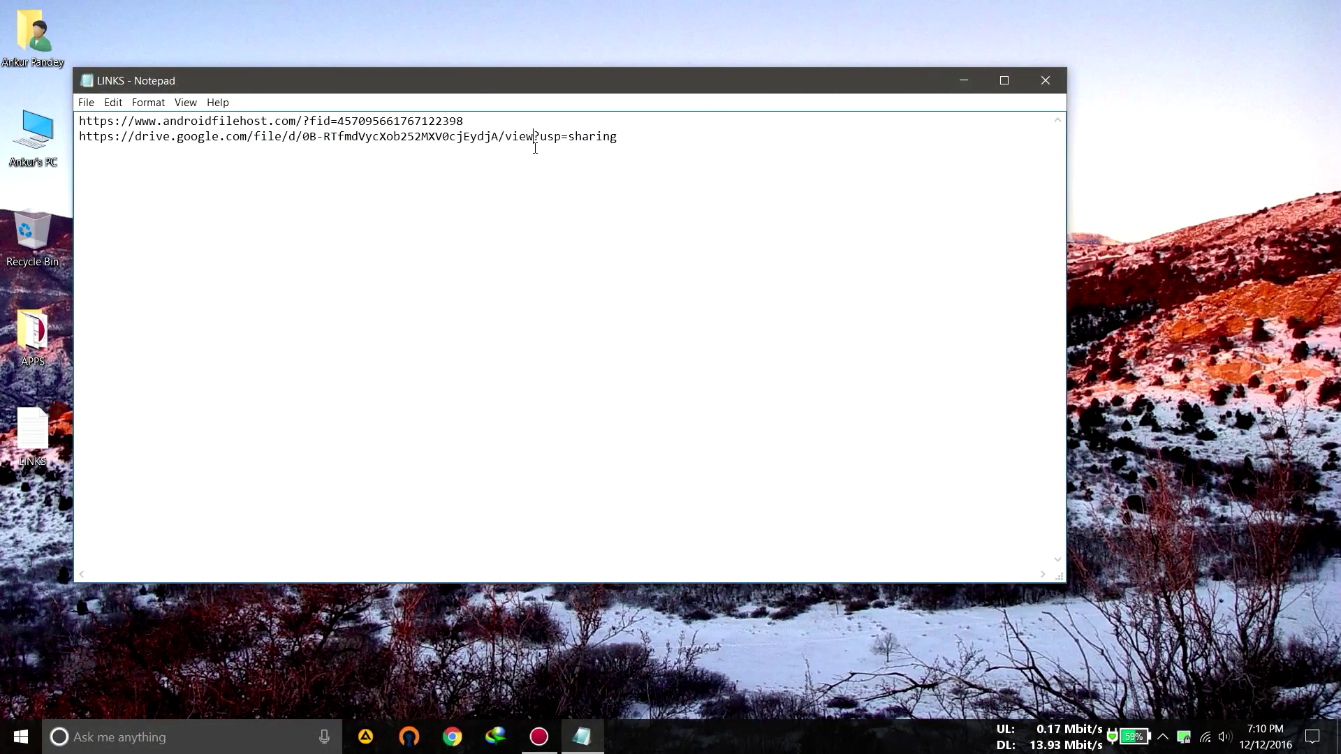
double_click(535, 140)
drag(695, 132, 103, 66)
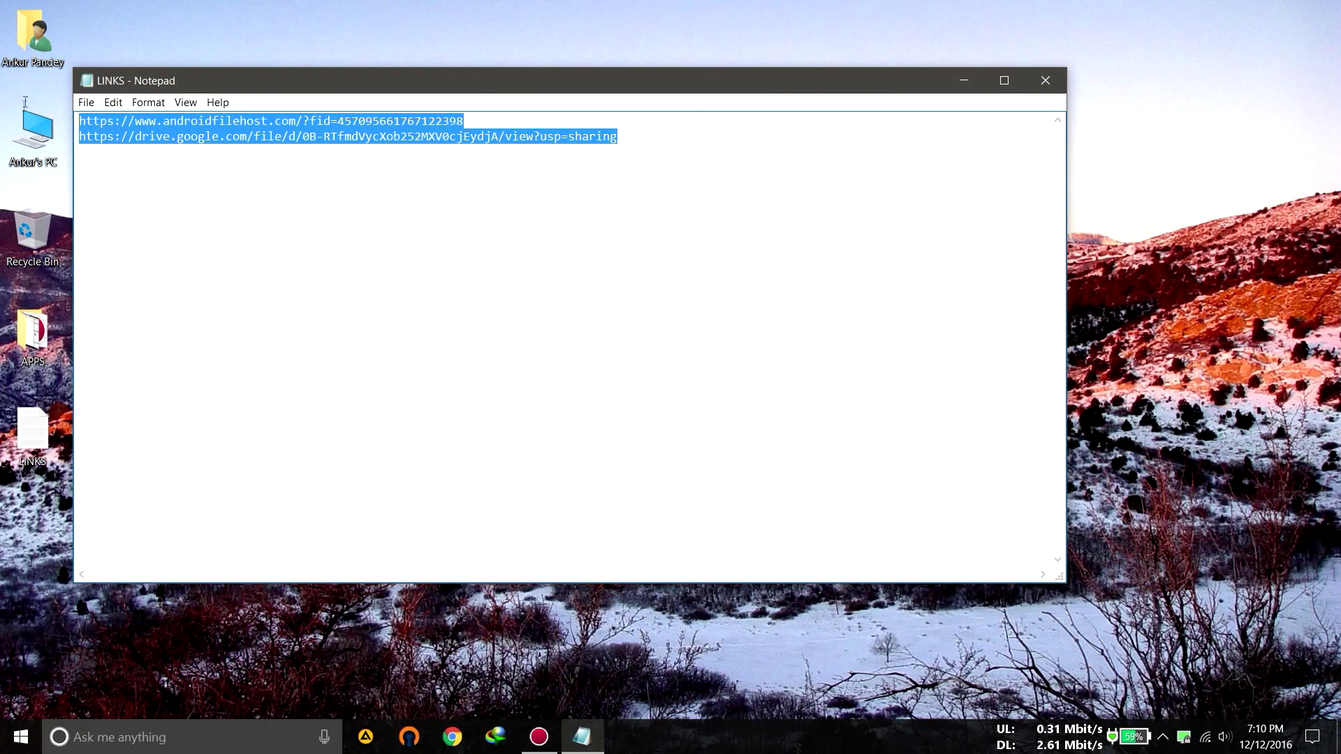
drag(25, 101, 20, 129)
key(ctrl+c)
key(alt+F4)
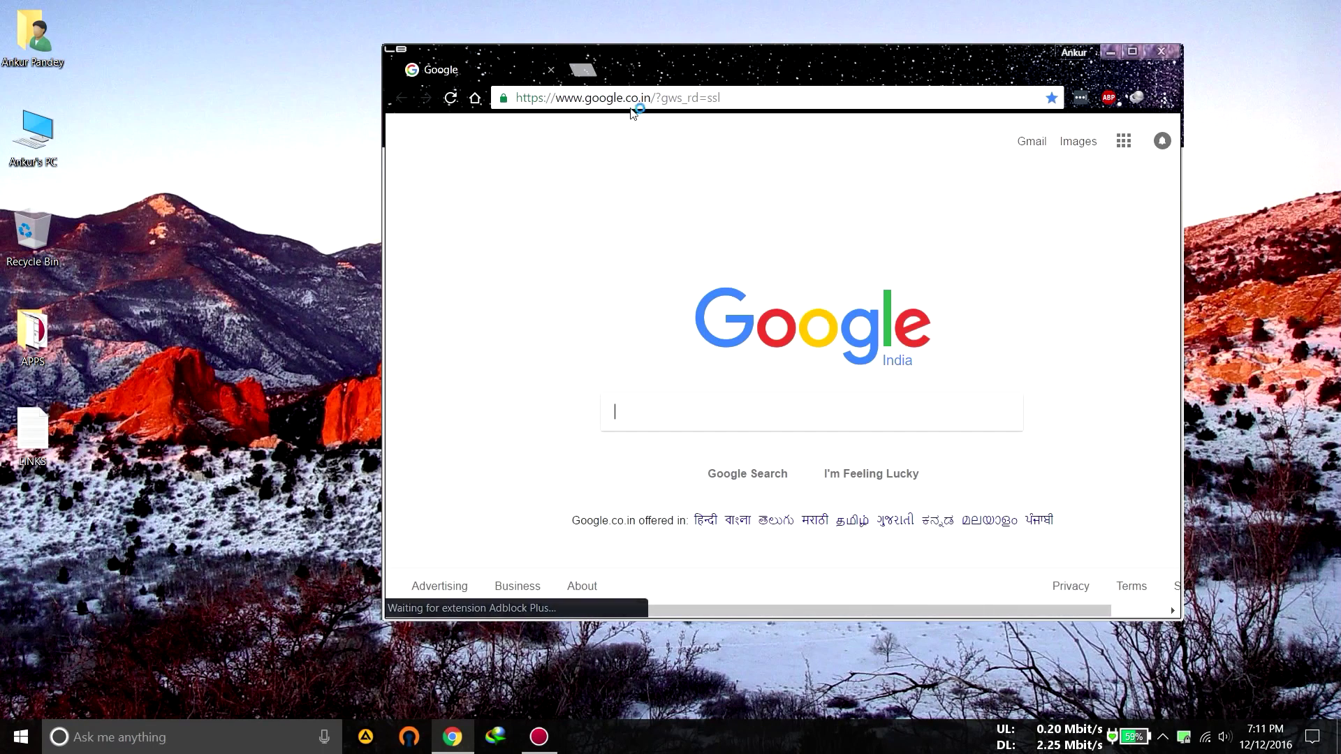
Open the copied Drive link in Chrome and download the 790 MB ZUK_Z1_HARDBRICK_AIO.zip anyway via IDM.
click(632, 103)
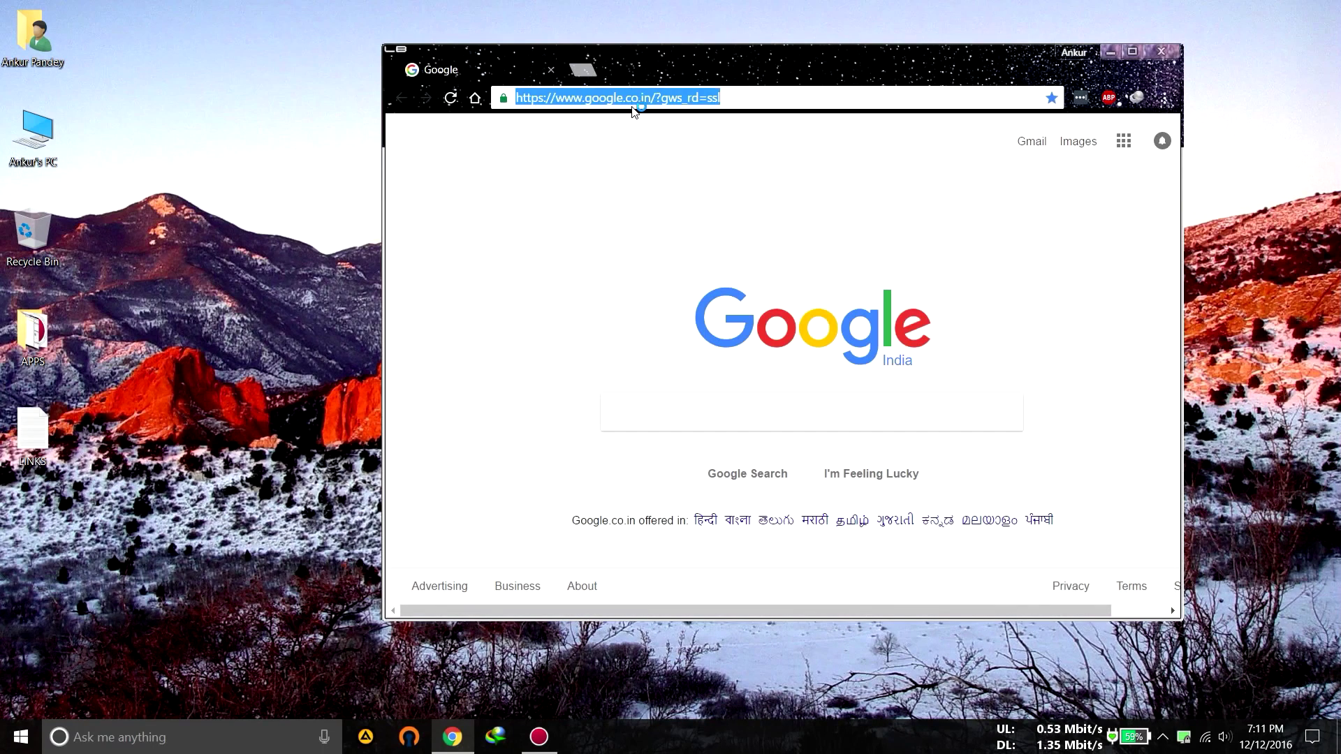
key(ctrl+v)
key(Return)
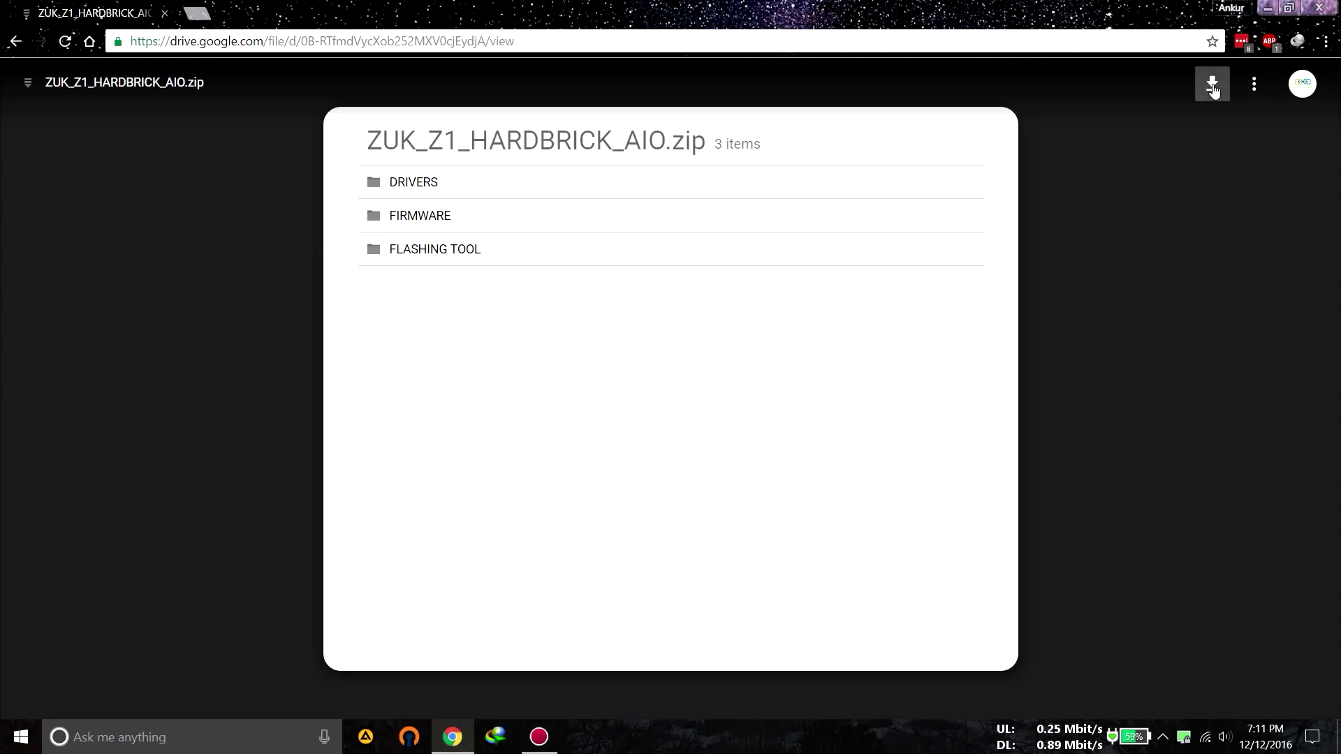
click(1212, 85)
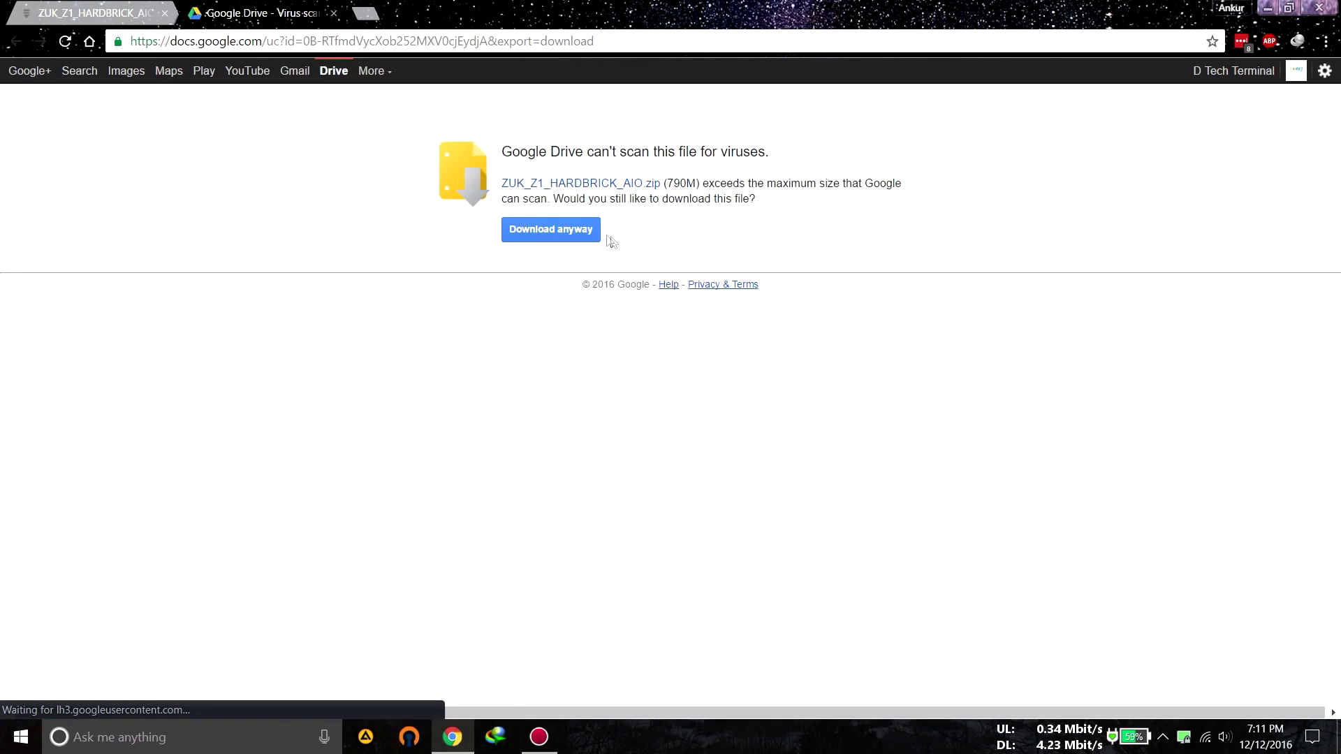
click(567, 224)
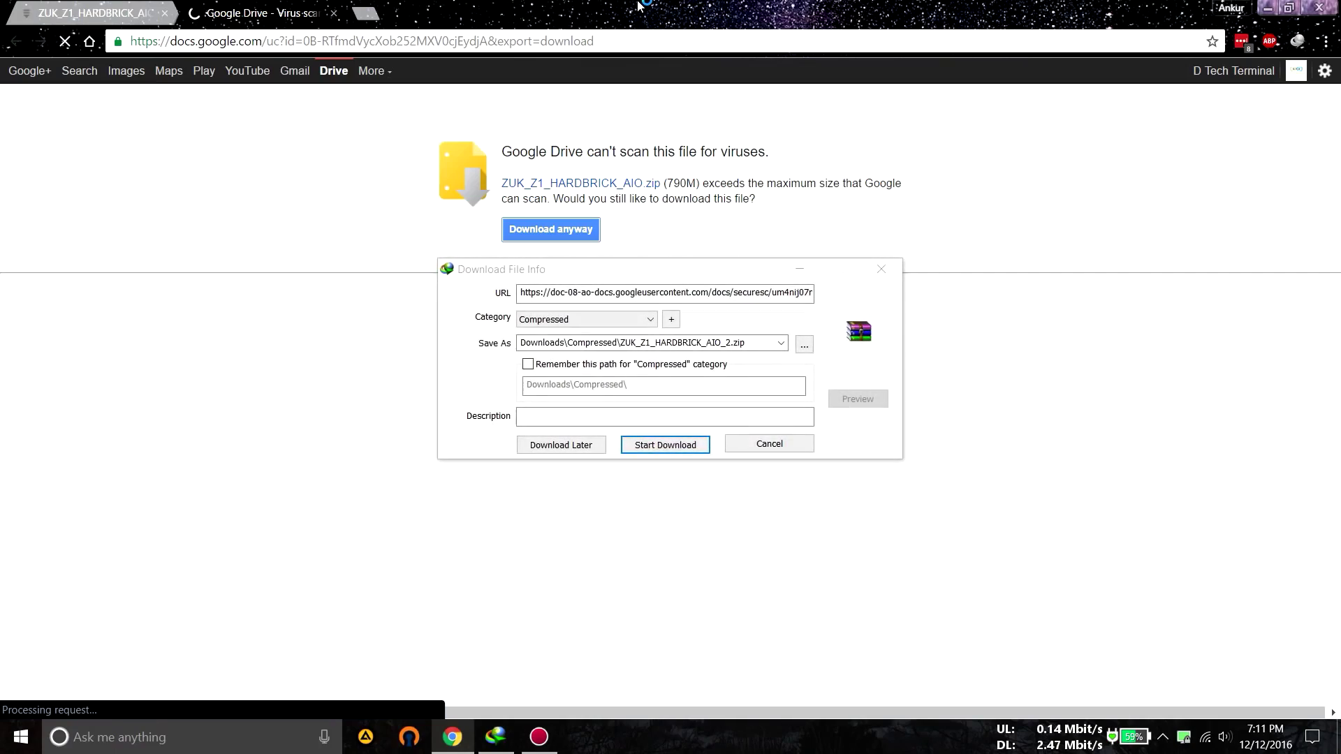
click(660, 461)
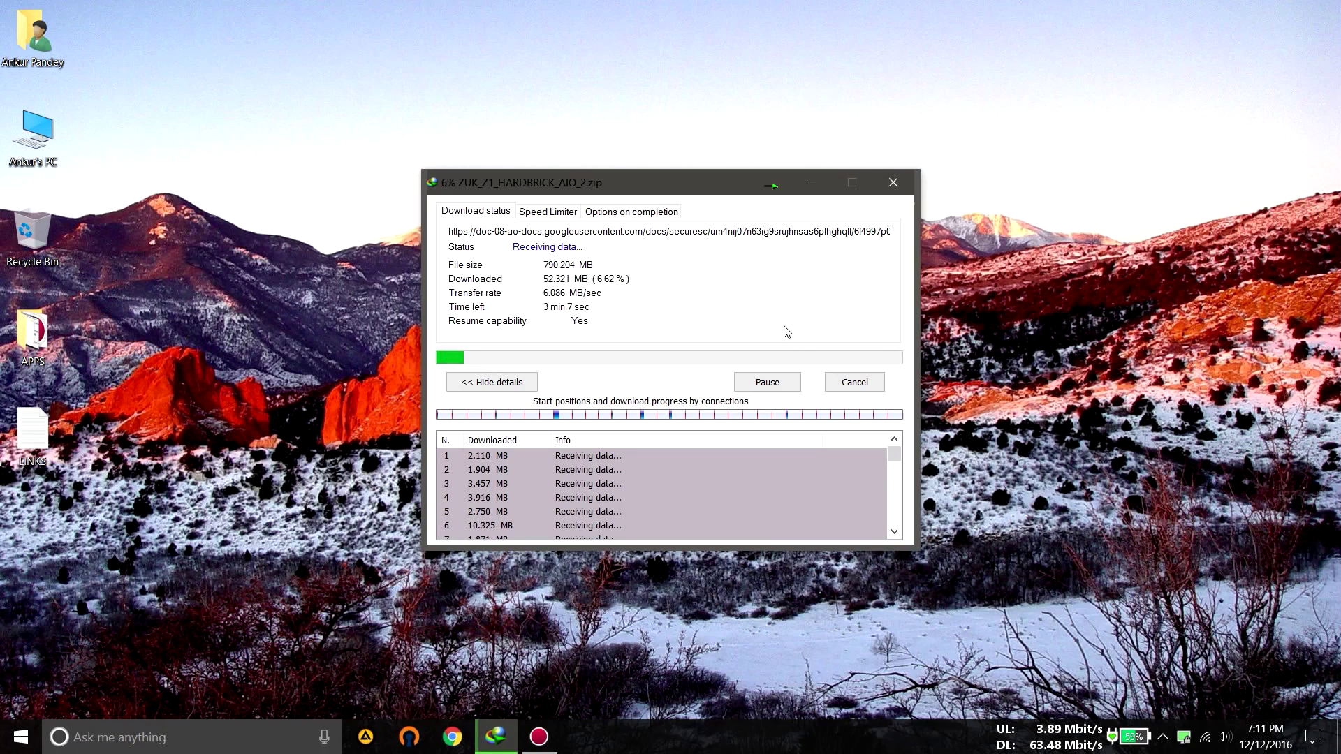
Cancel the ZUK_Z1_HARDBRICK_AIO_2.zip download in IDM at about 8%.
click(855, 383)
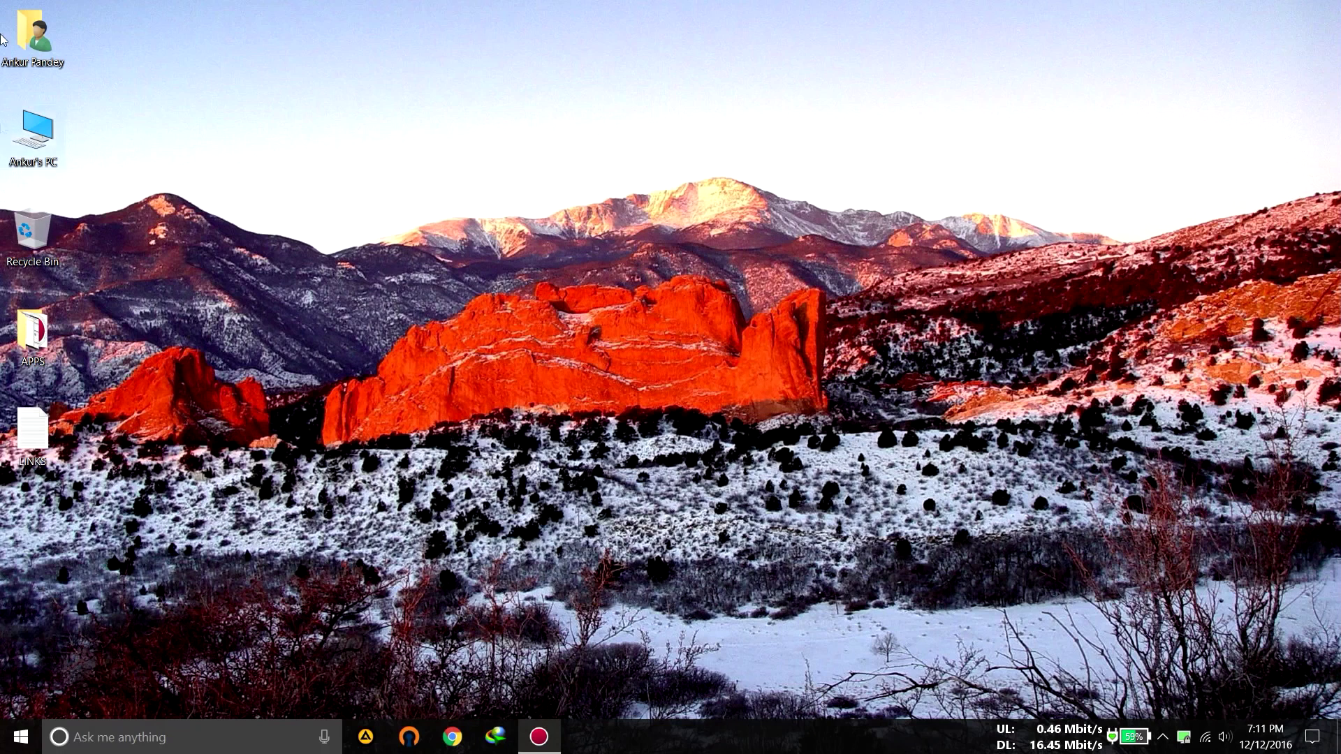
Extract ZUK_Z1_HARDBRICK_AIO.zip in Downloads\Compressed into a ZUK_Z1_HARDBRICK_AIO folder.
double_click(39, 40)
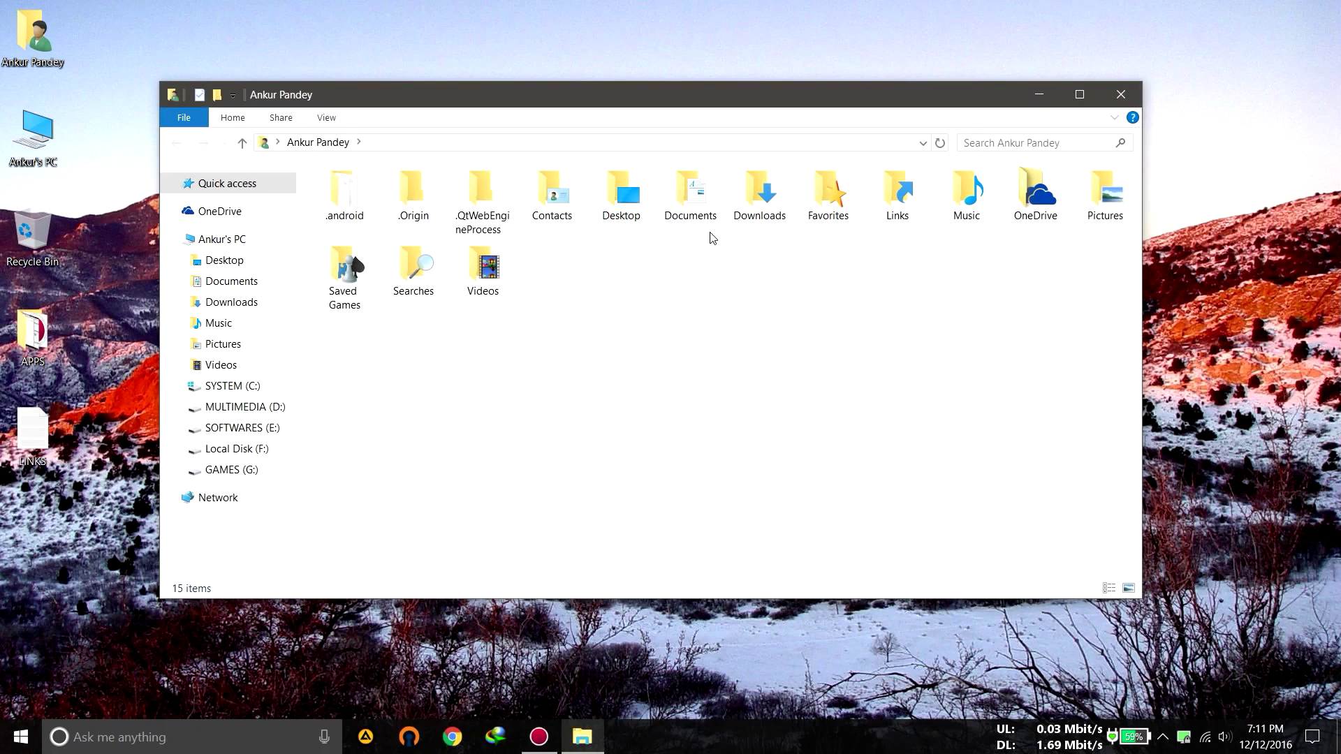
double_click(745, 221)
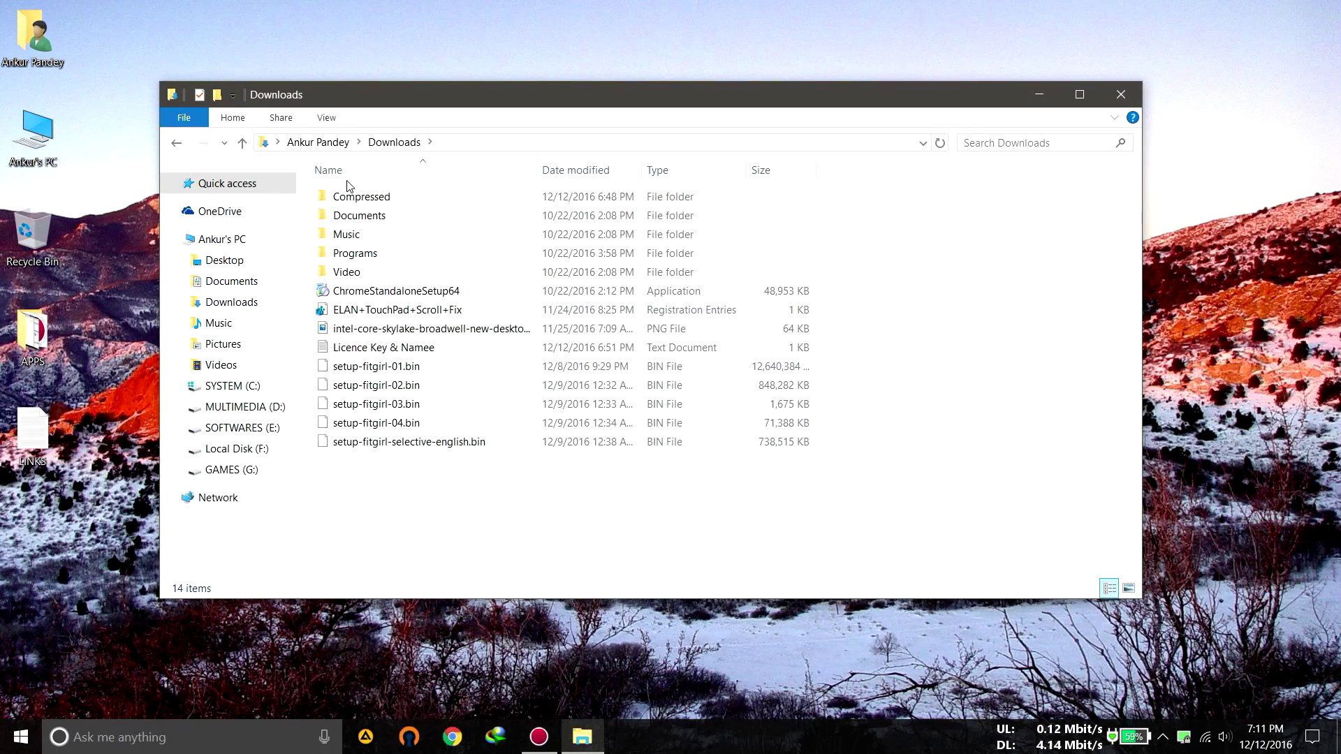
click(365, 199)
double_click(366, 201)
click(393, 201)
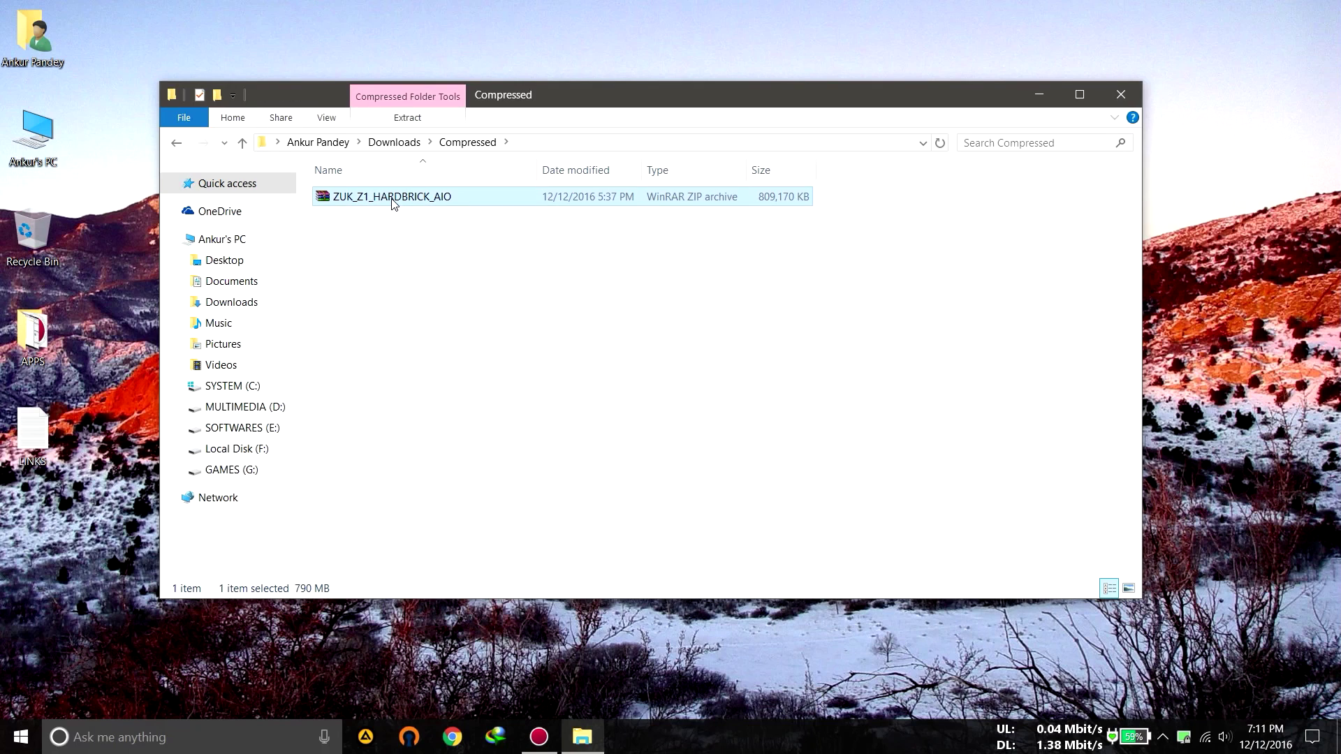
right_click(393, 202)
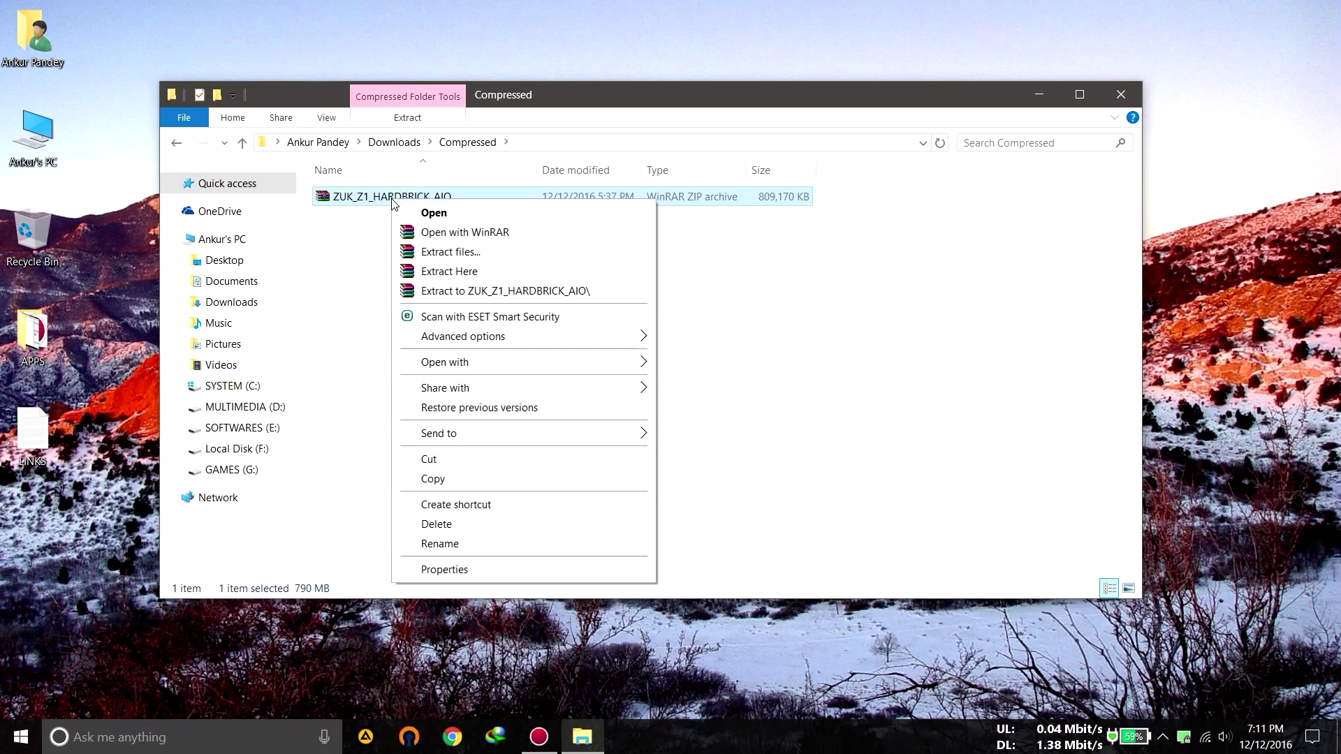
click(479, 290)
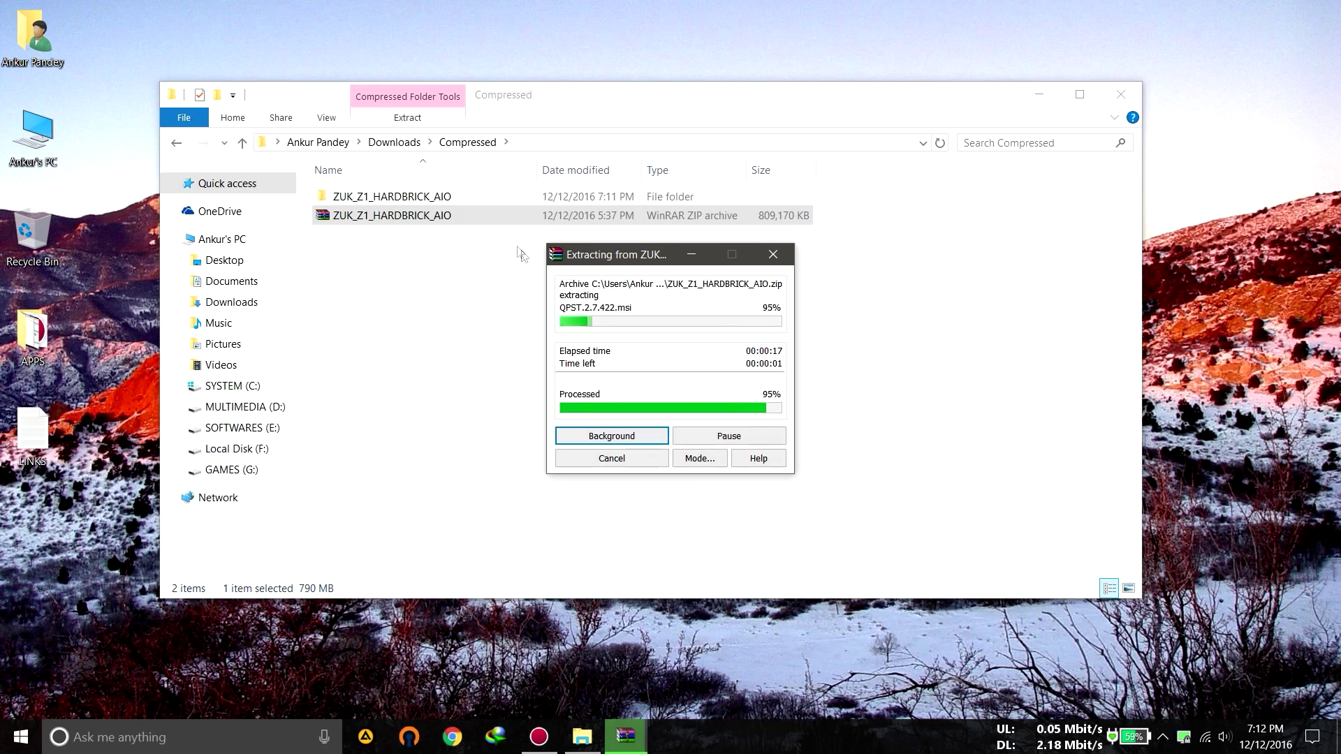
Run LenovoUsbDriver_autorun_1.0.14 from ZUK_Z1_HARDBRICK_AIO\DRIVERS and complete the driver installation.
double_click(480, 203)
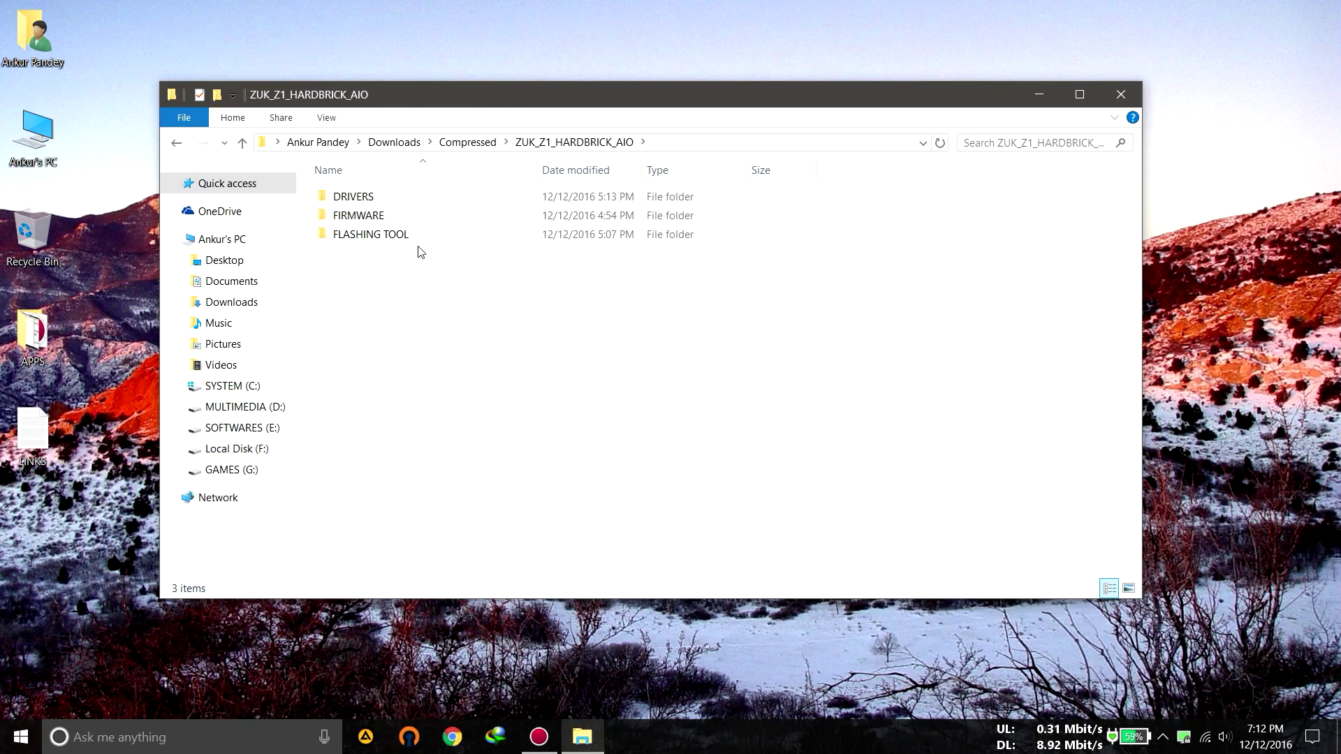
double_click(383, 202)
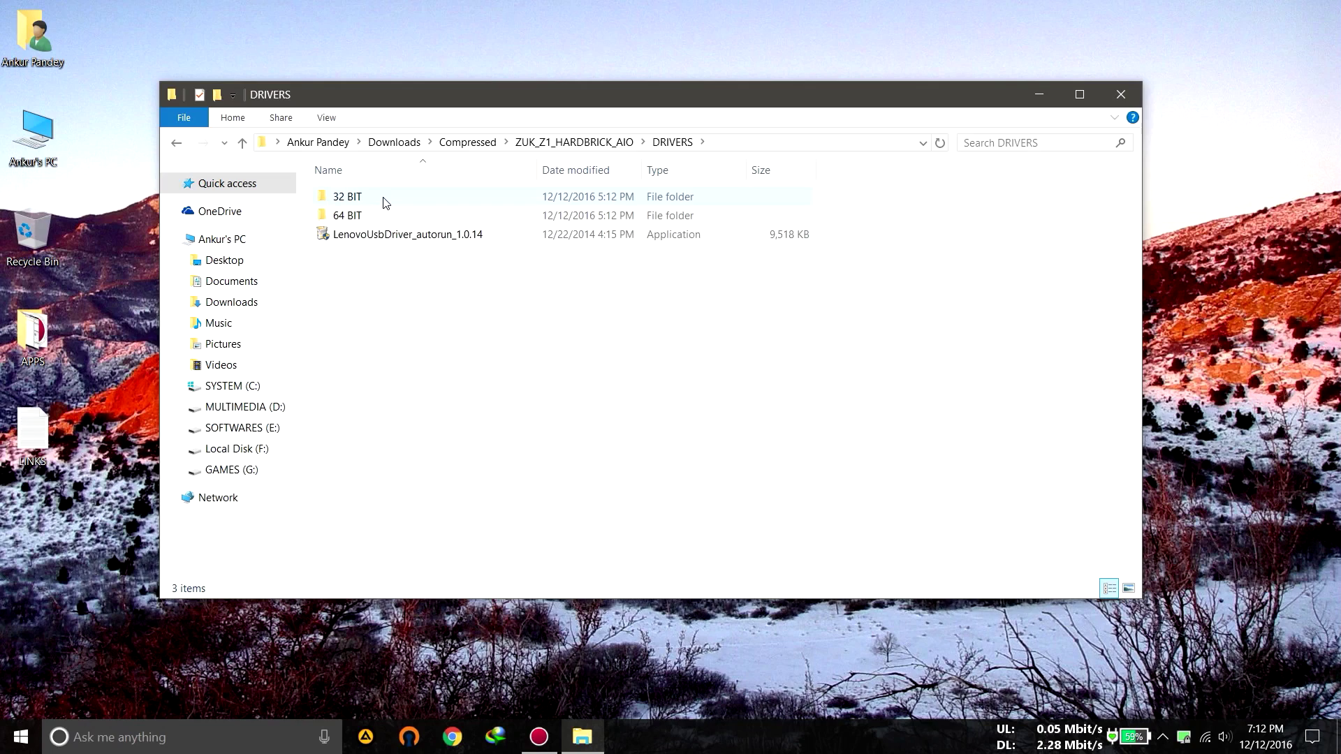
double_click(382, 236)
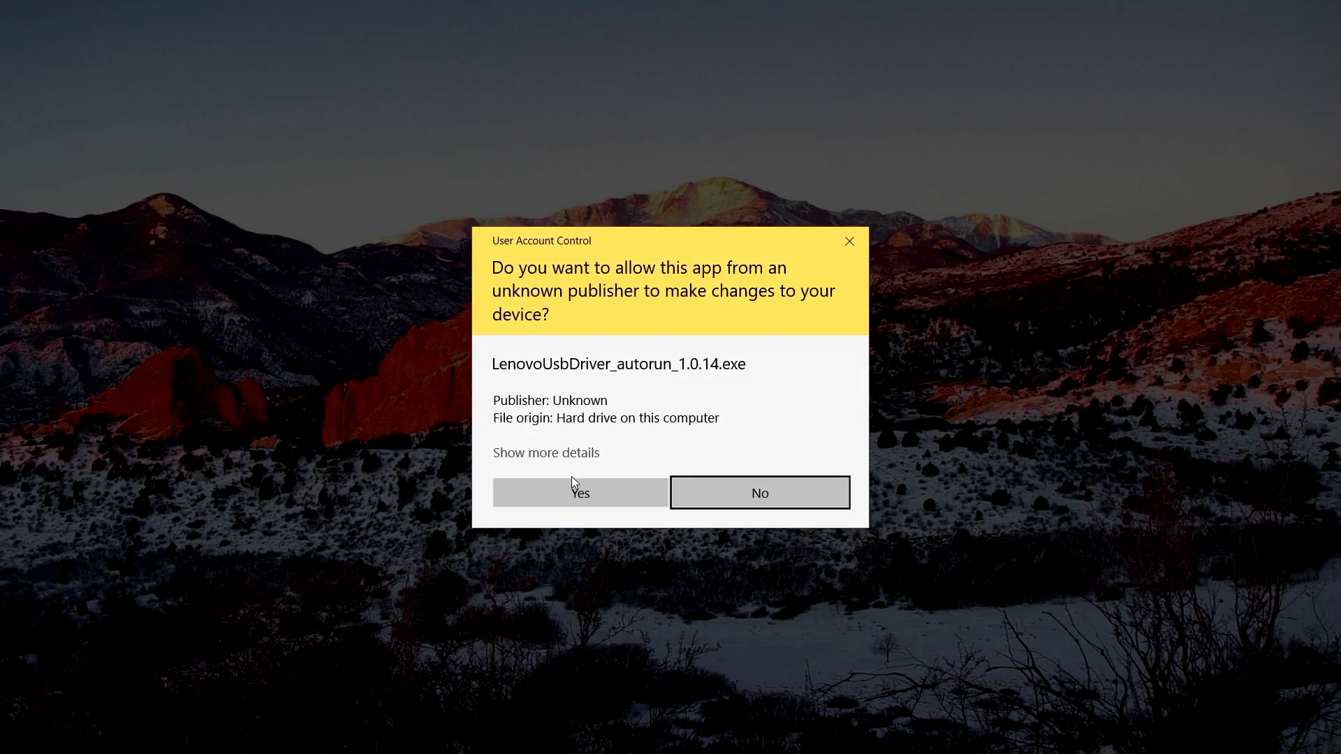
click(575, 492)
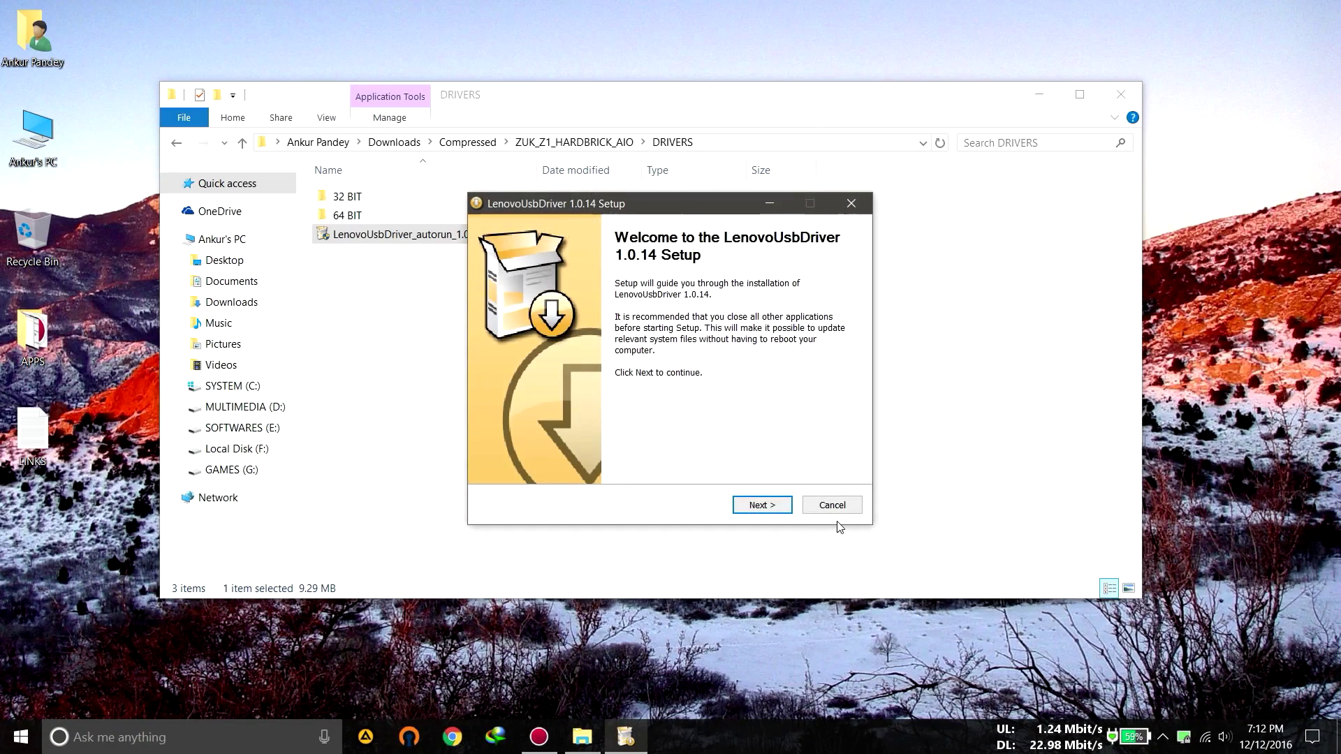
click(782, 510)
click(782, 510)
click(783, 510)
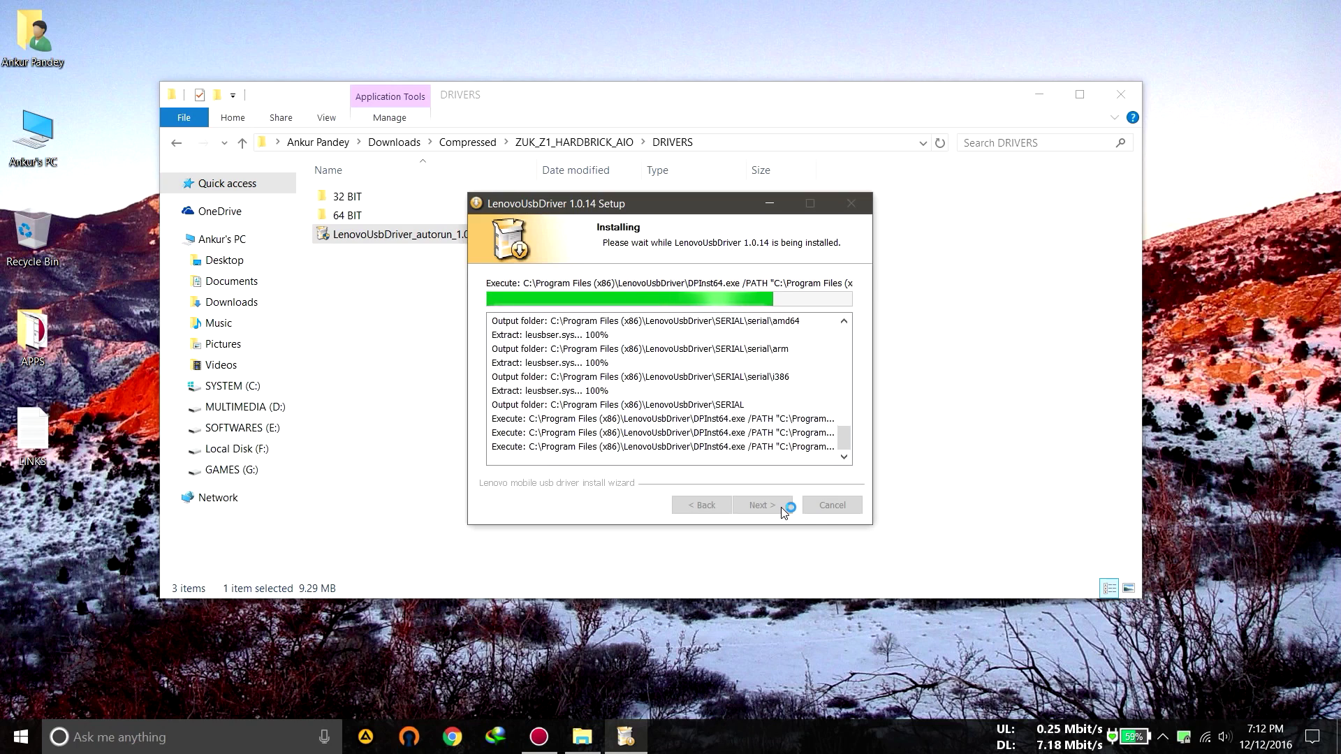
click(762, 505)
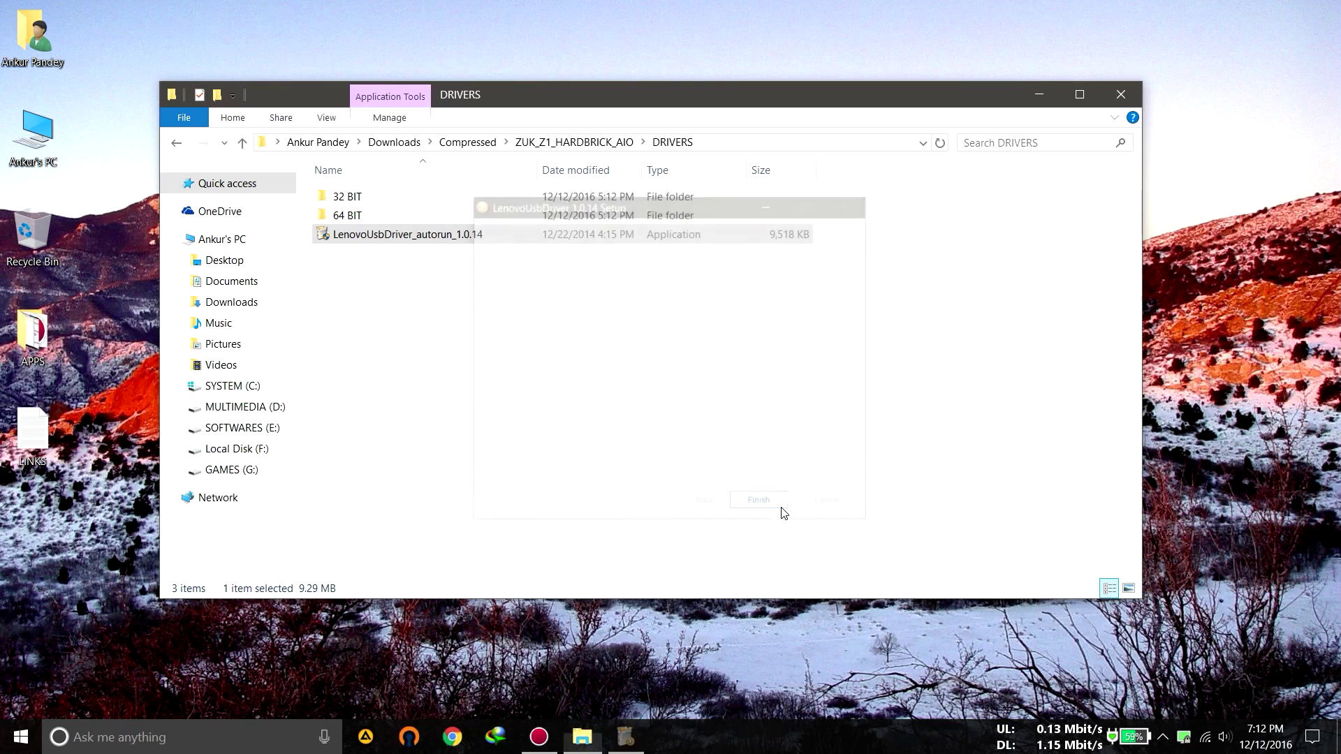
click(386, 215)
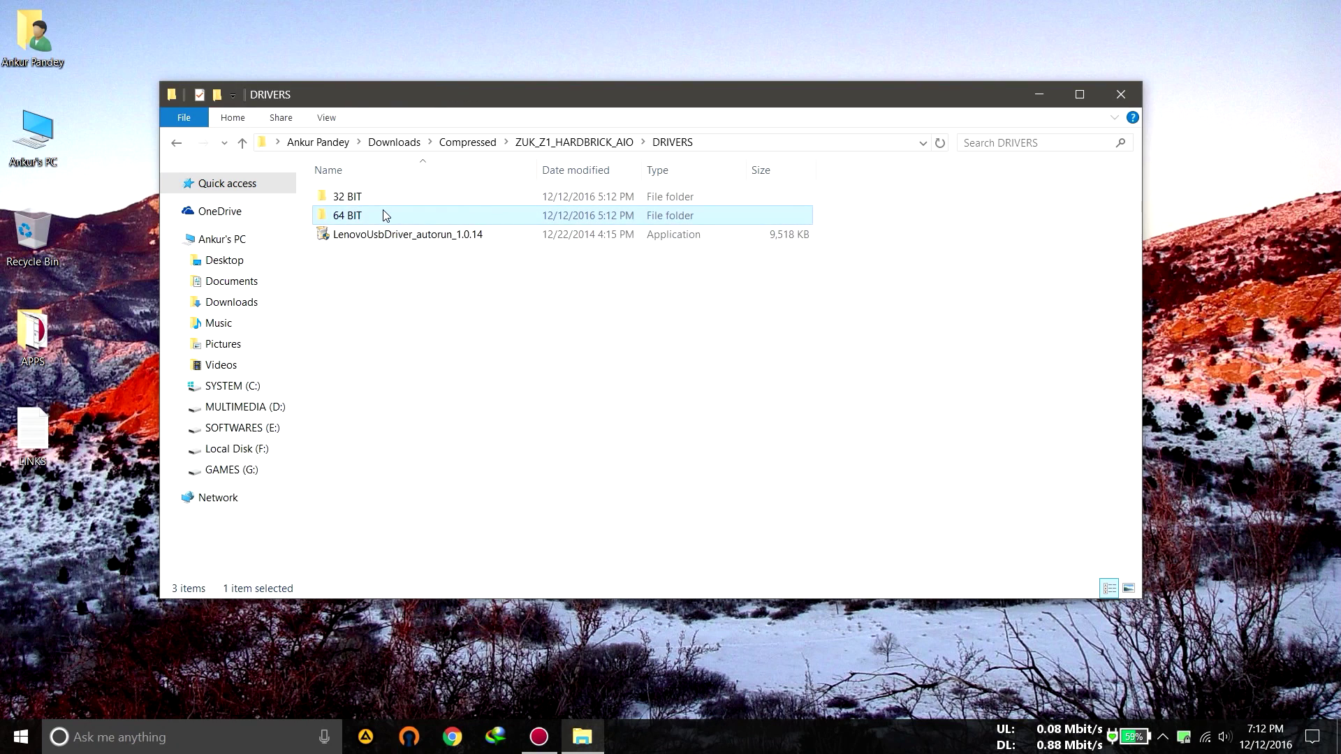
click(404, 313)
right_click(2, 107)
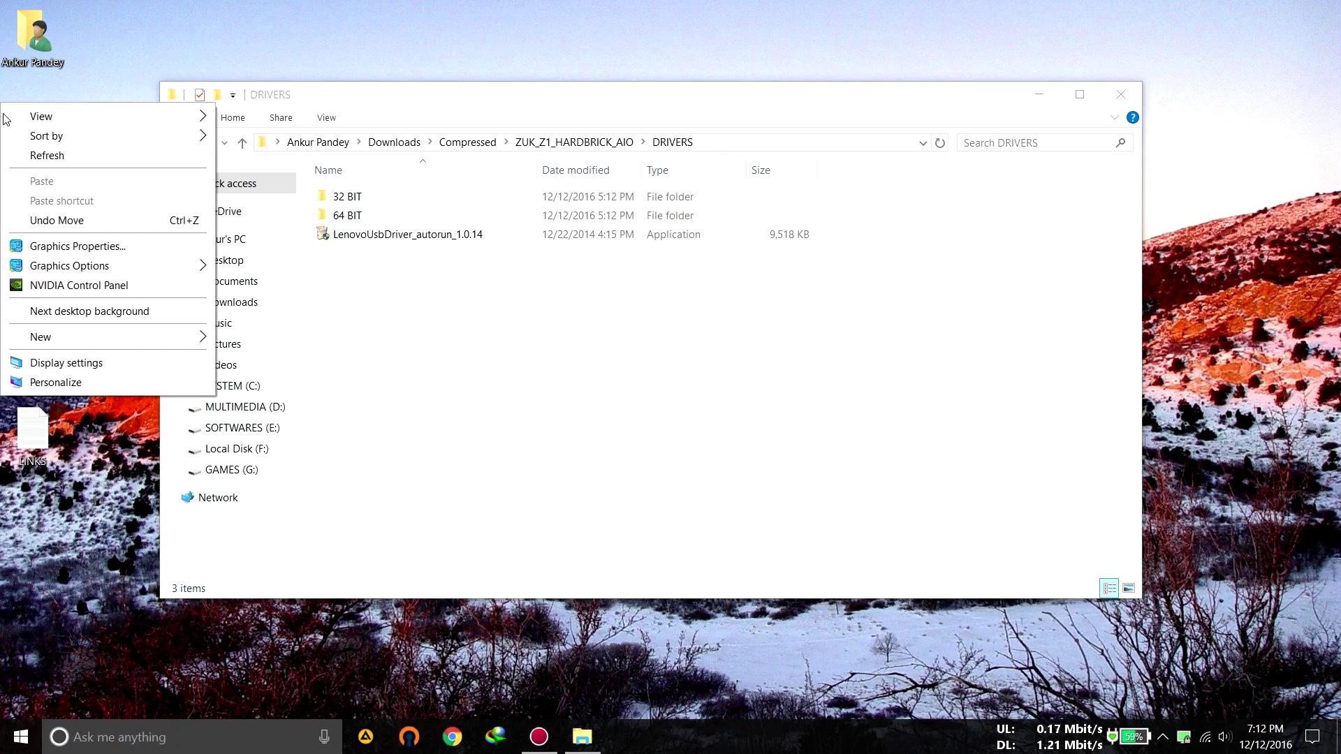
right_click(34, 151)
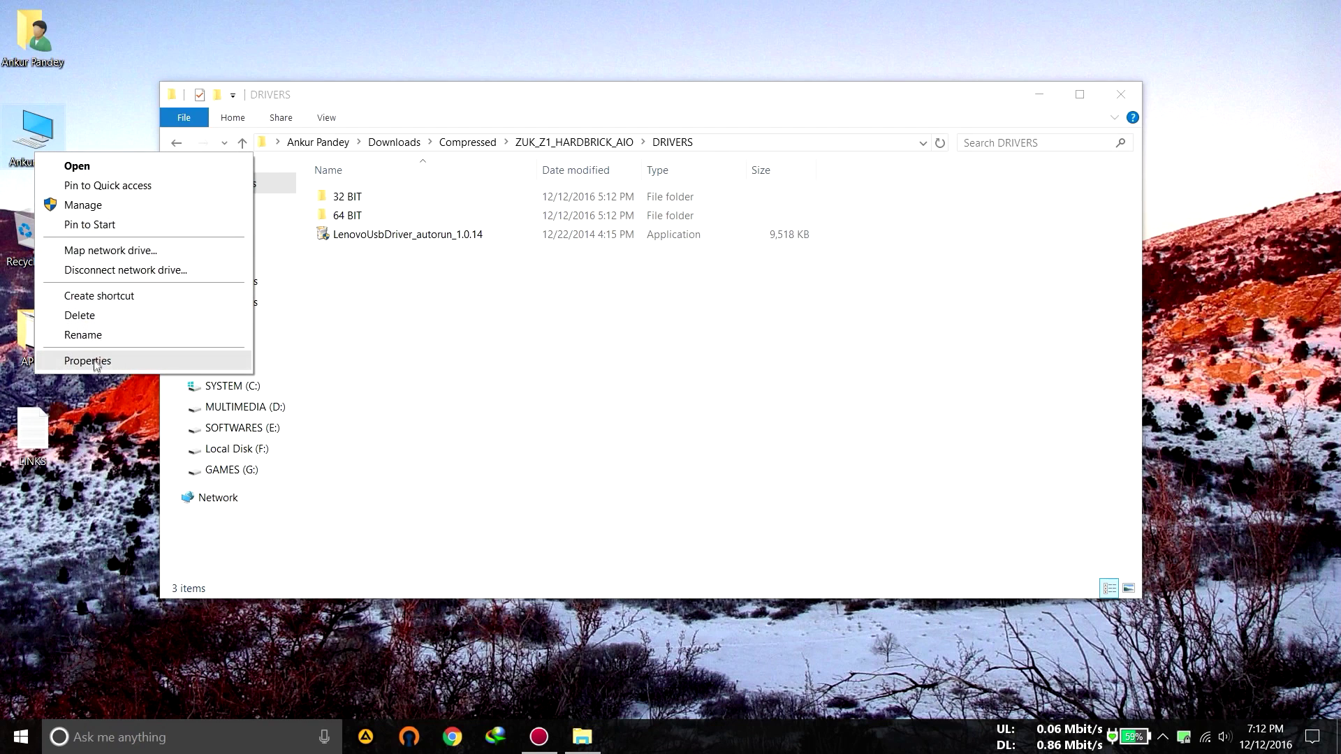
click(89, 361)
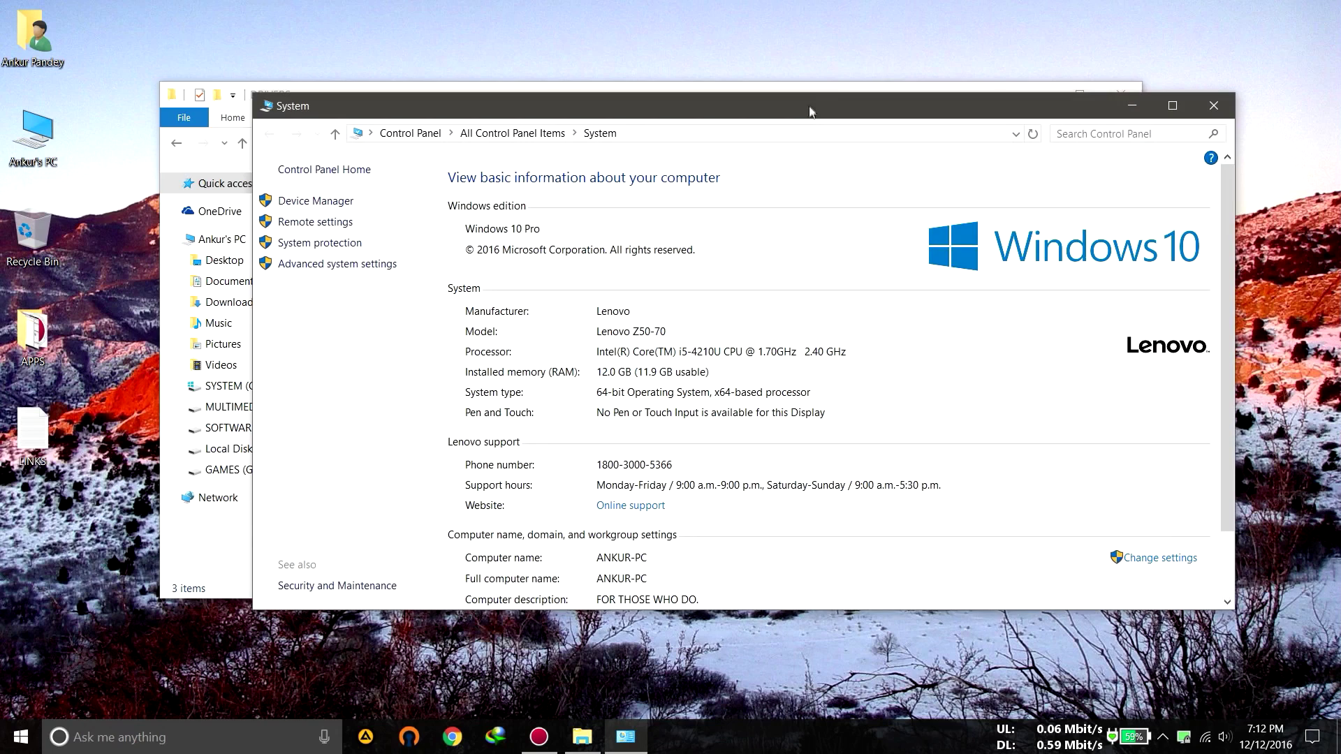
double_click(803, 116)
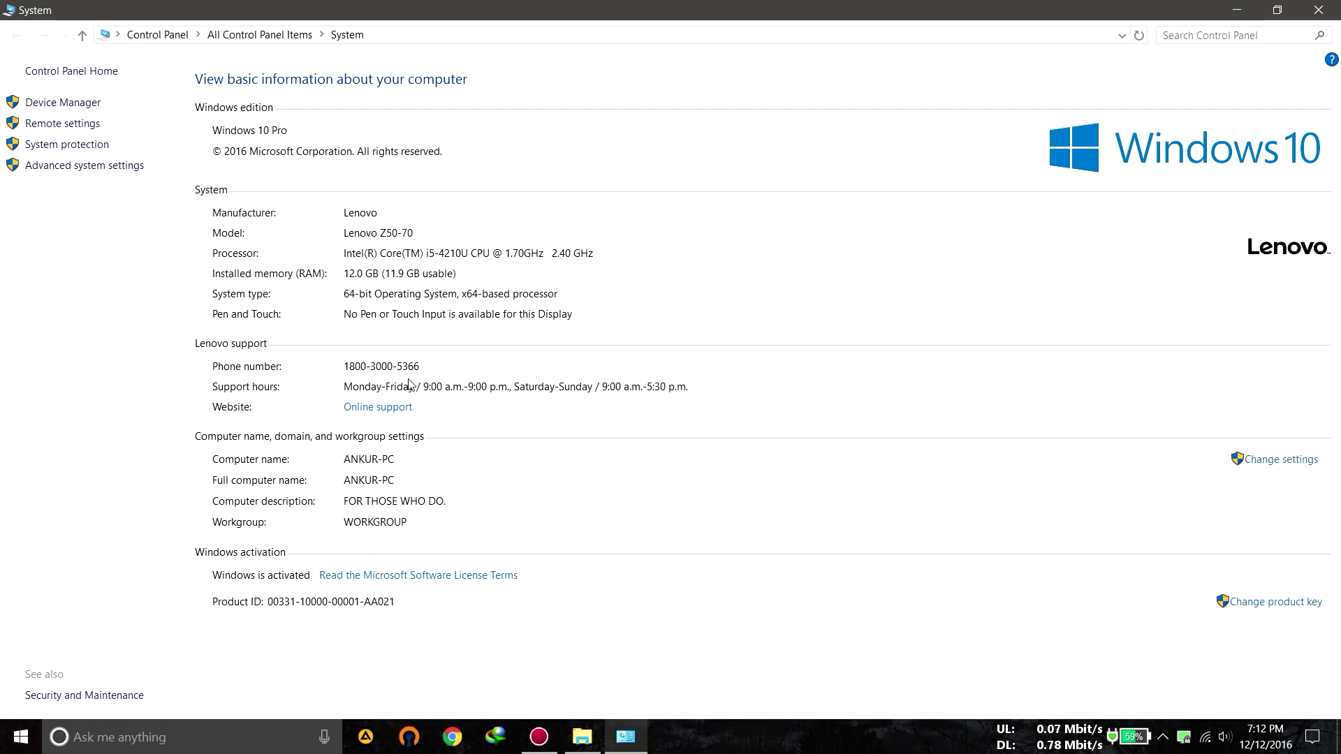
click(1336, 6)
Install the android_usb driver from the 64 BIT folder.
click(454, 213)
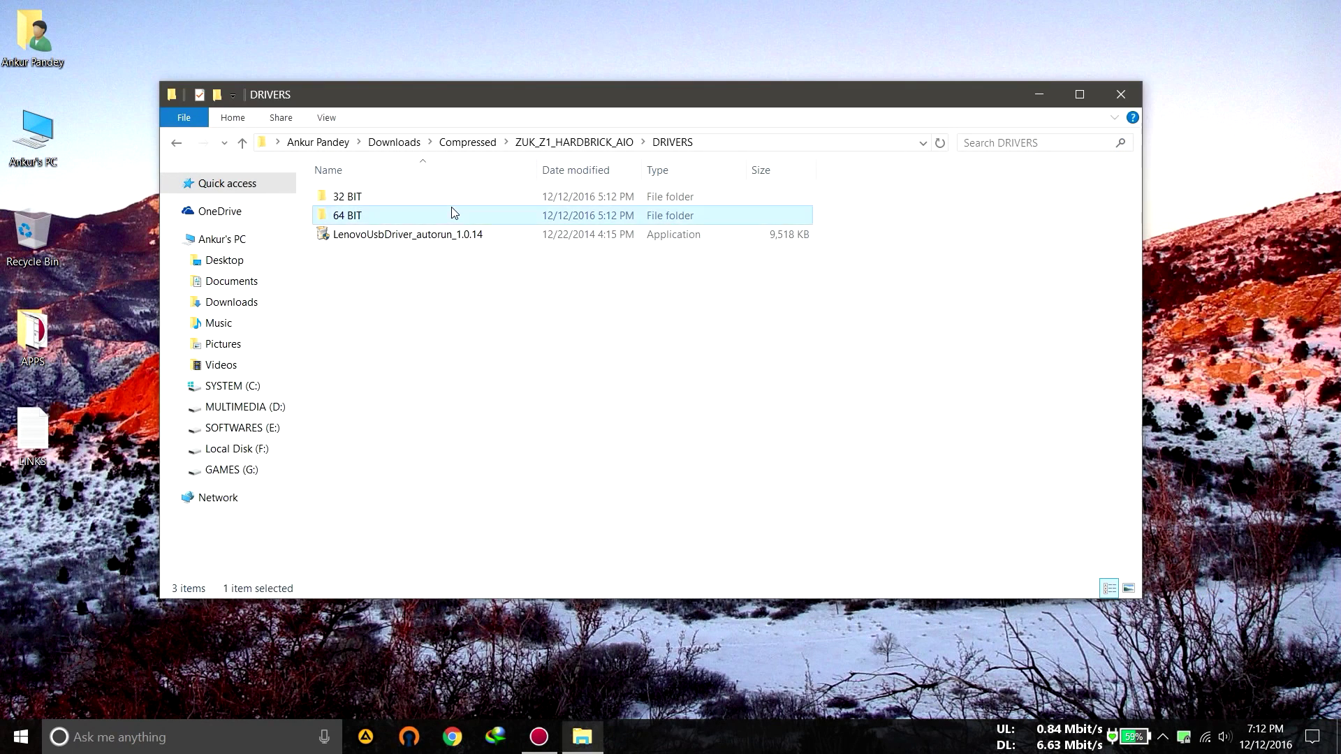
double_click(454, 213)
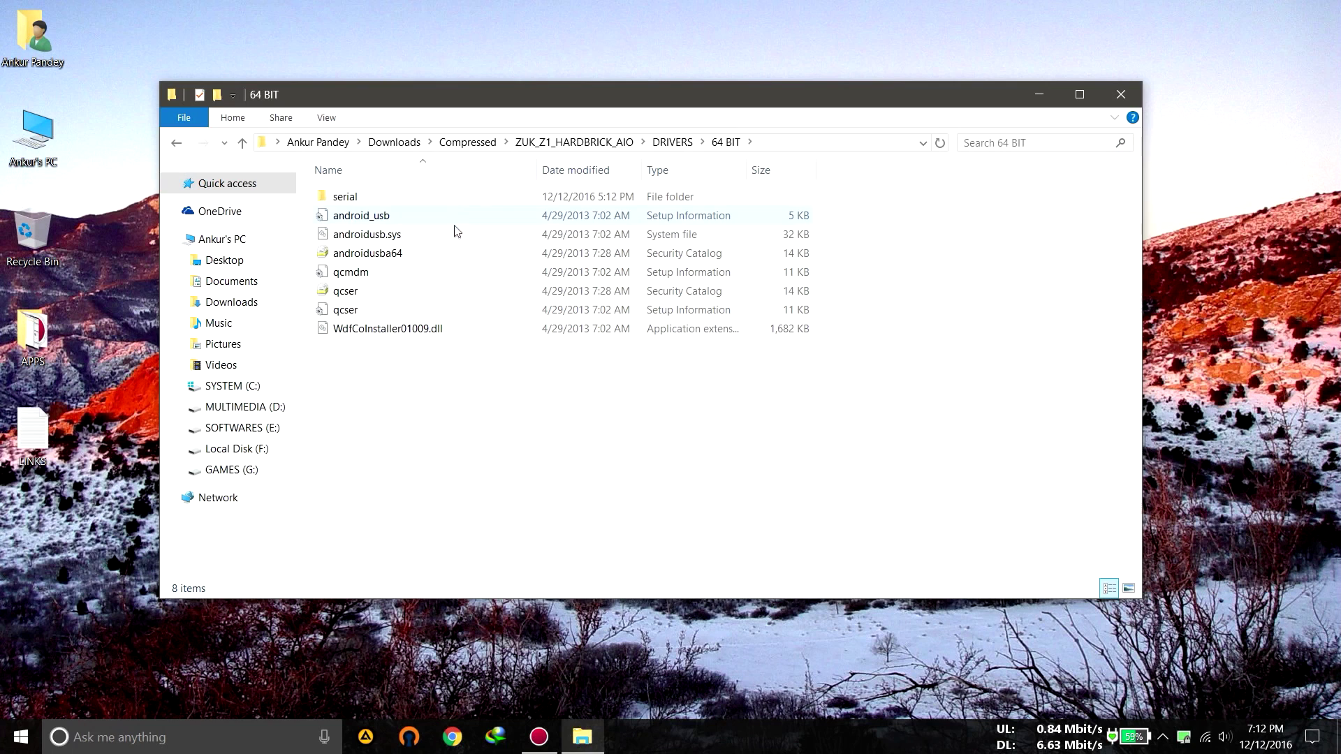
right_click(343, 221)
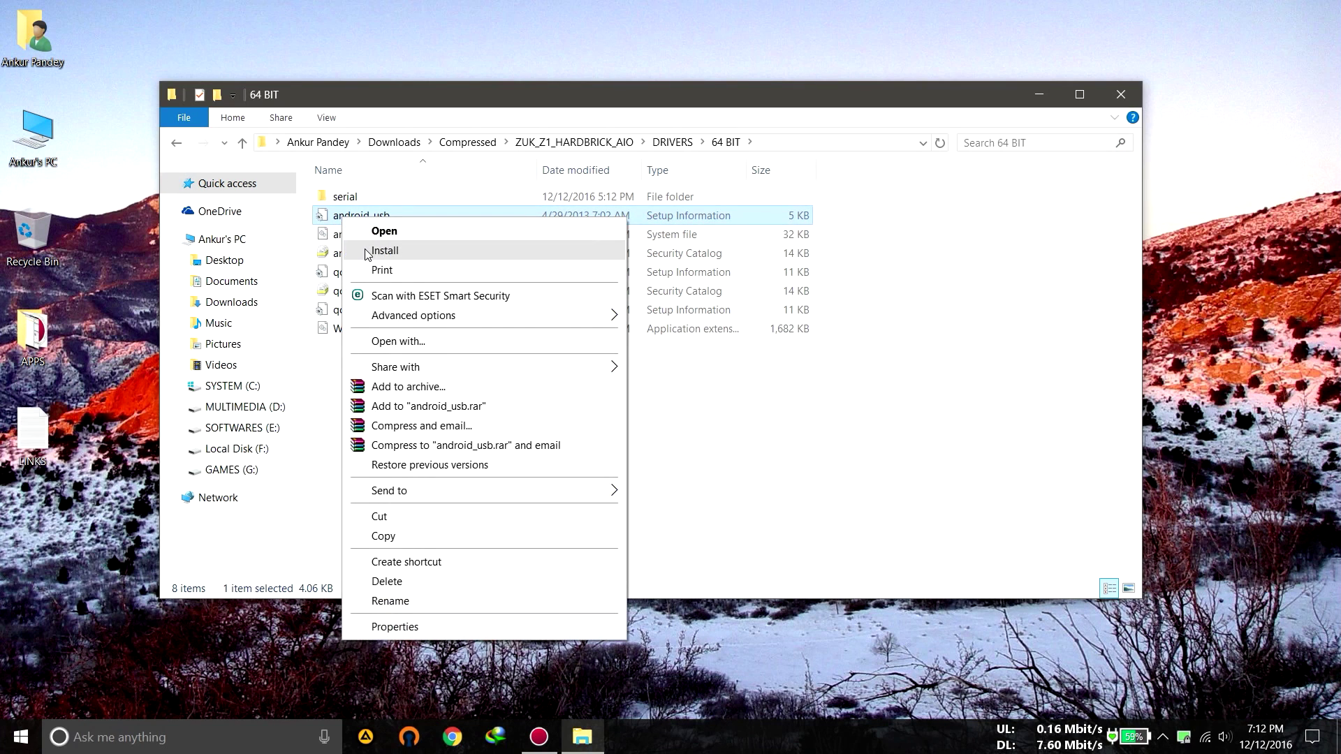
click(385, 251)
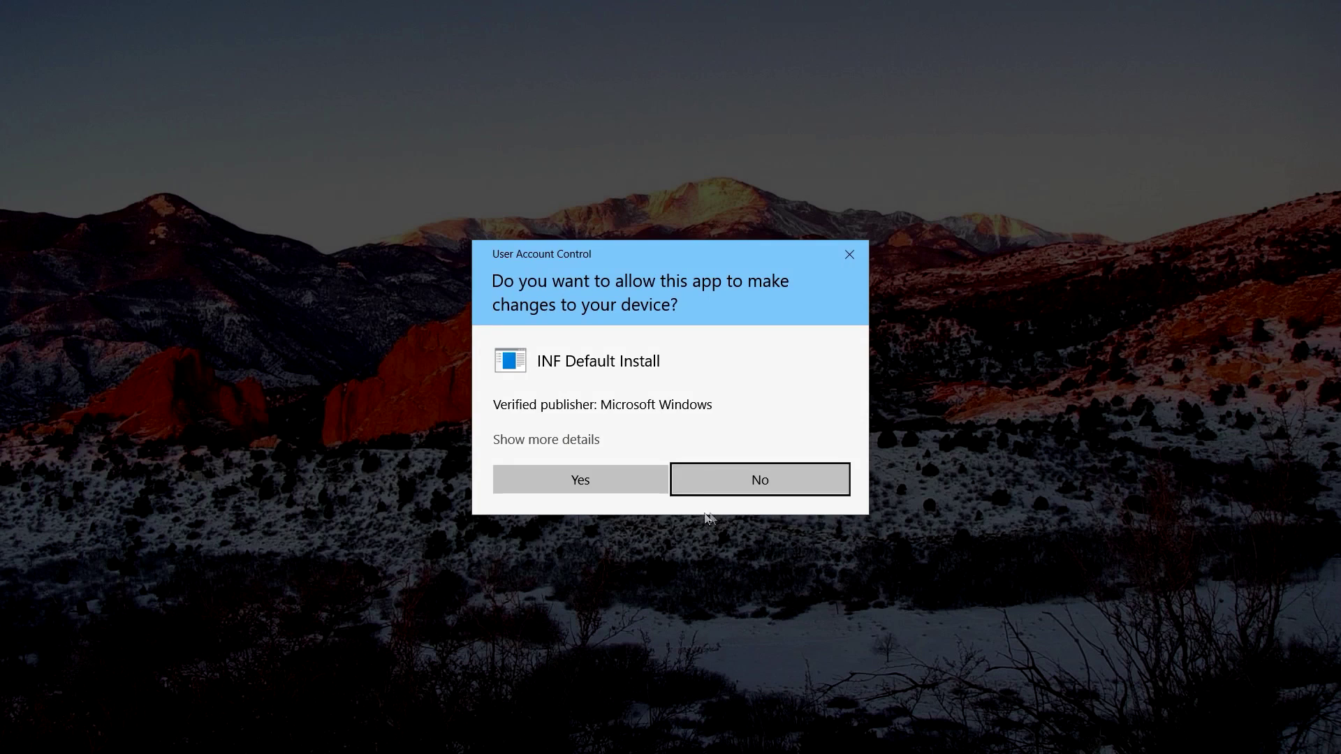
click(656, 484)
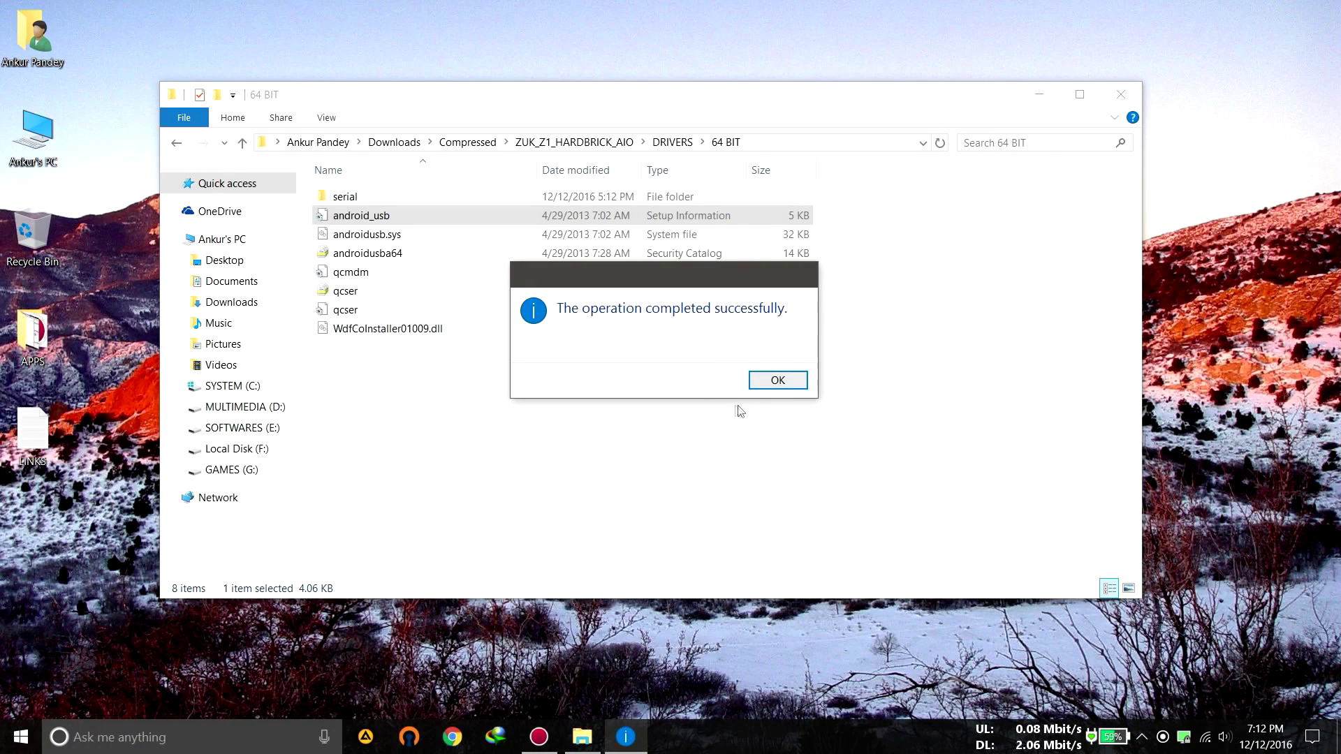
click(776, 381)
Install the qcmdm and qcser drivers, then return to the ZUK_Z1_HARDBRICK_AIO folder.
right_click(371, 277)
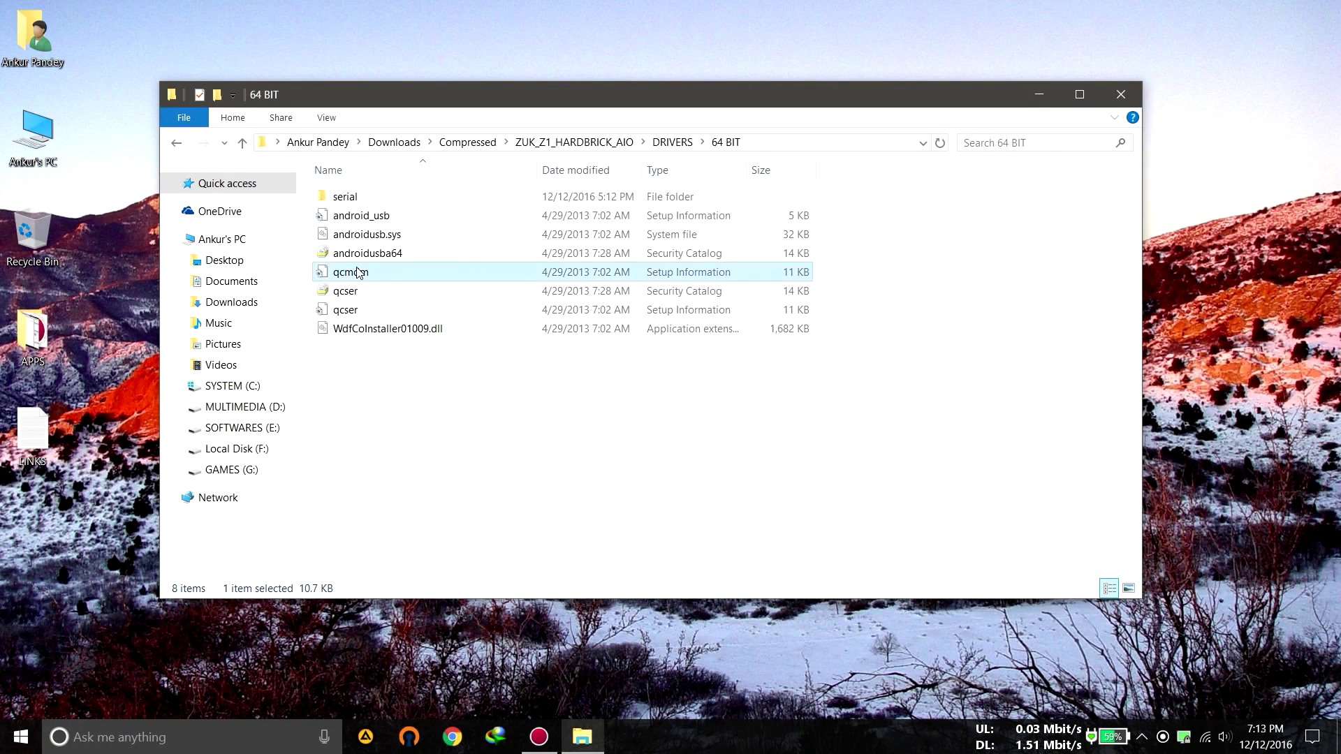
click(399, 301)
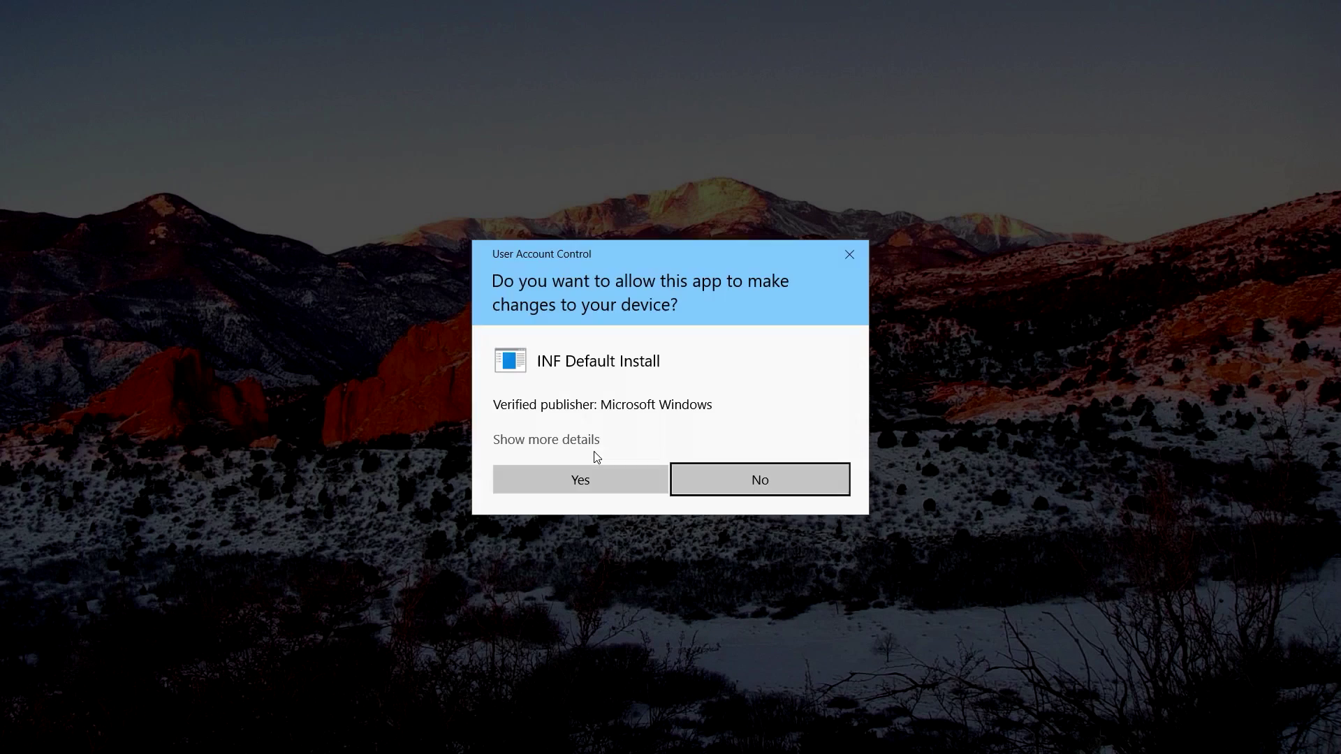
click(587, 480)
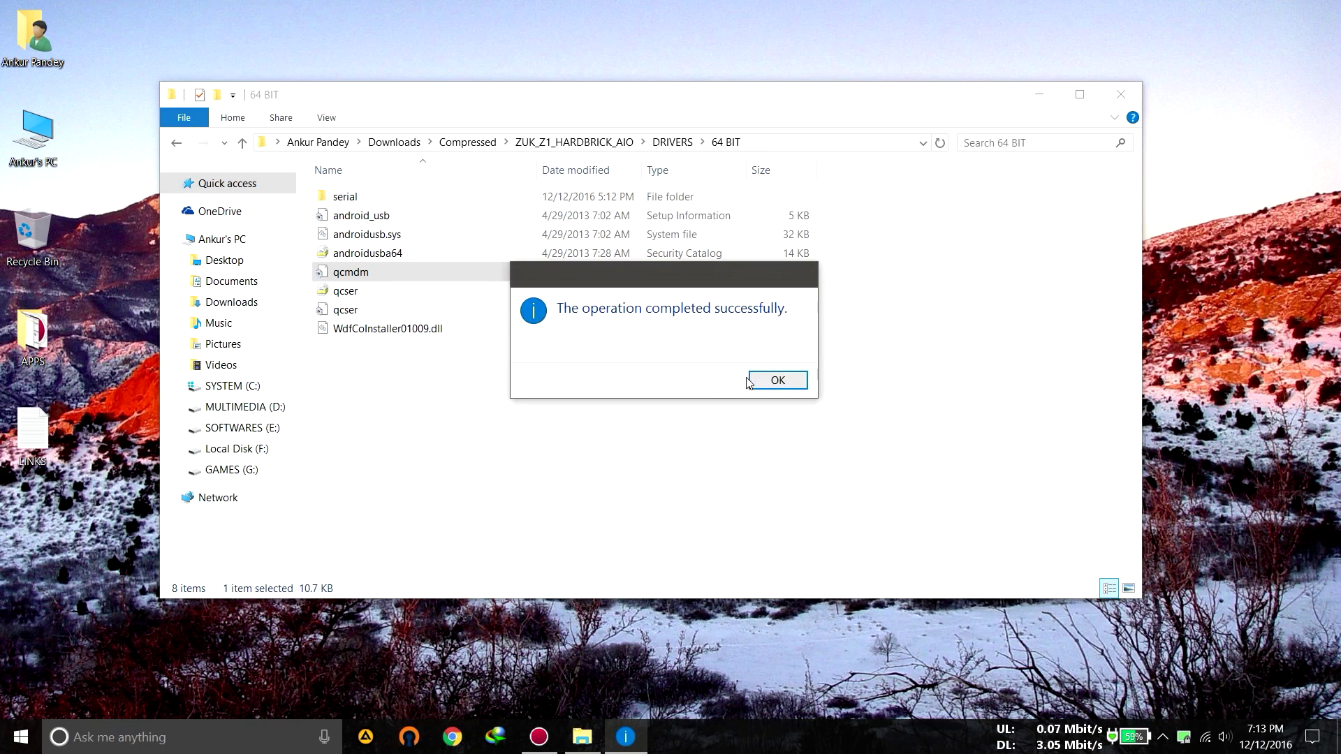
click(773, 381)
right_click(346, 311)
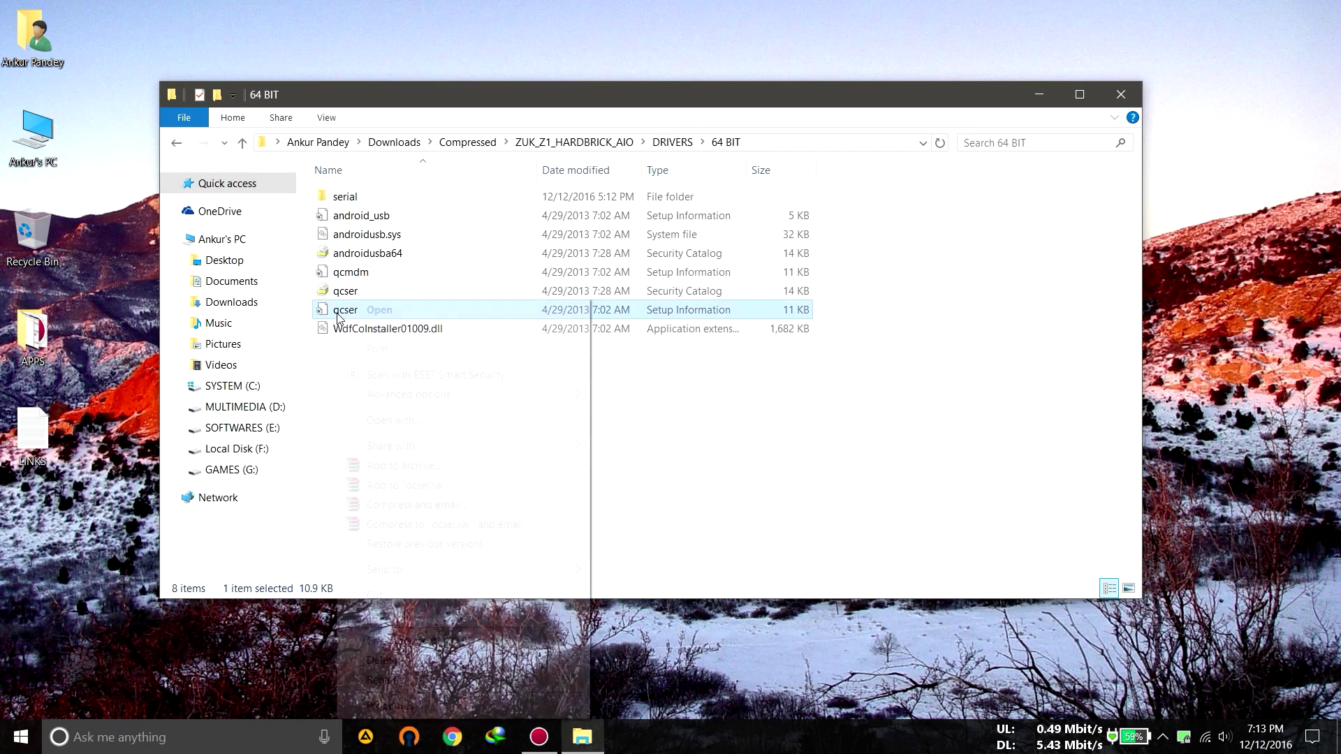
click(370, 329)
click(594, 479)
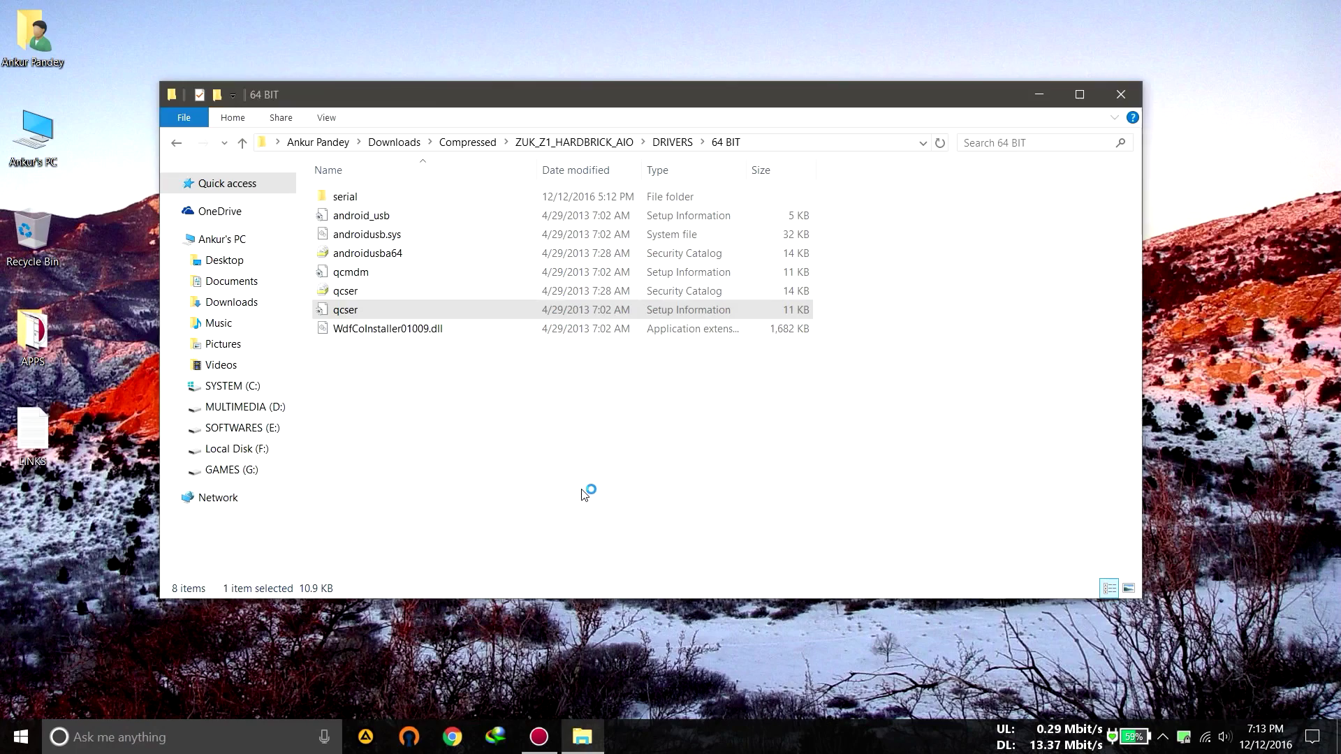
click(777, 380)
click(587, 144)
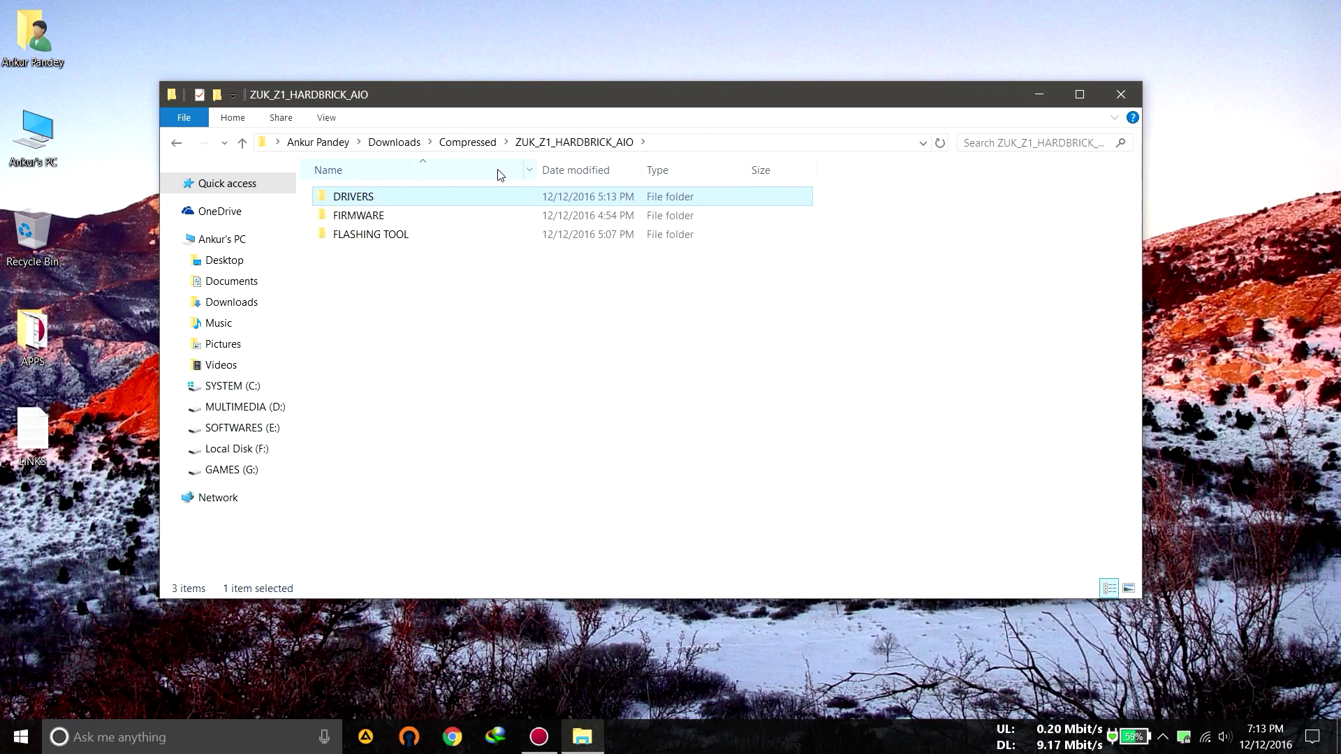
click(480, 237)
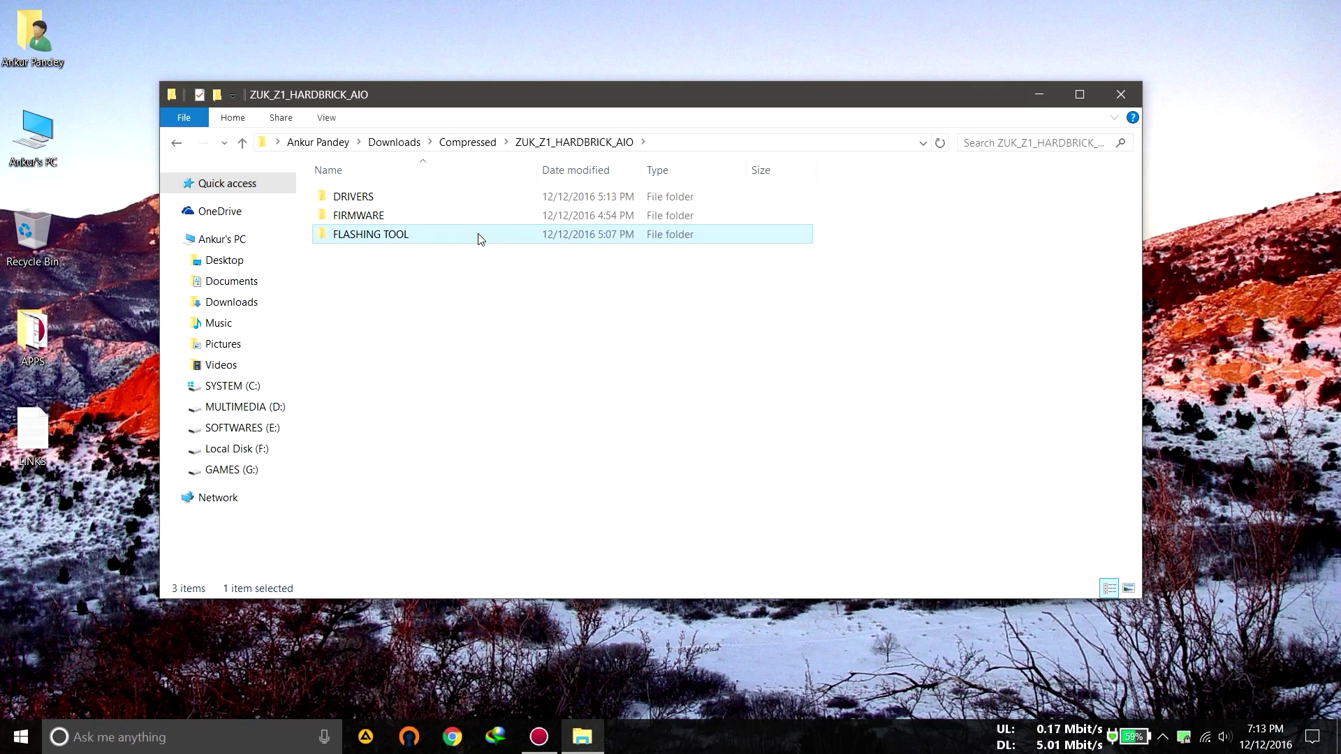
Install QPST 2.7 from the FLASHING TOOL folder, skipping the Visual C++ runtime prerequisite.
double_click(481, 240)
double_click(426, 241)
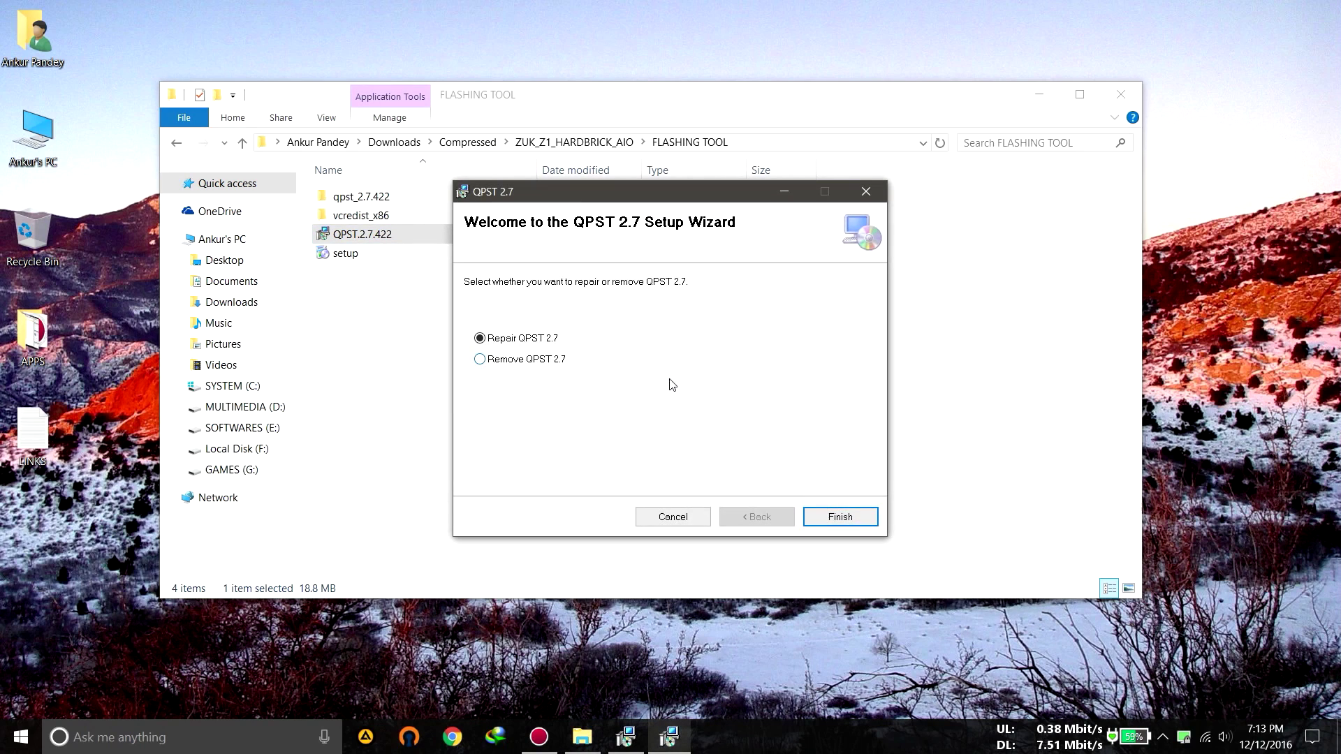
click(841, 518)
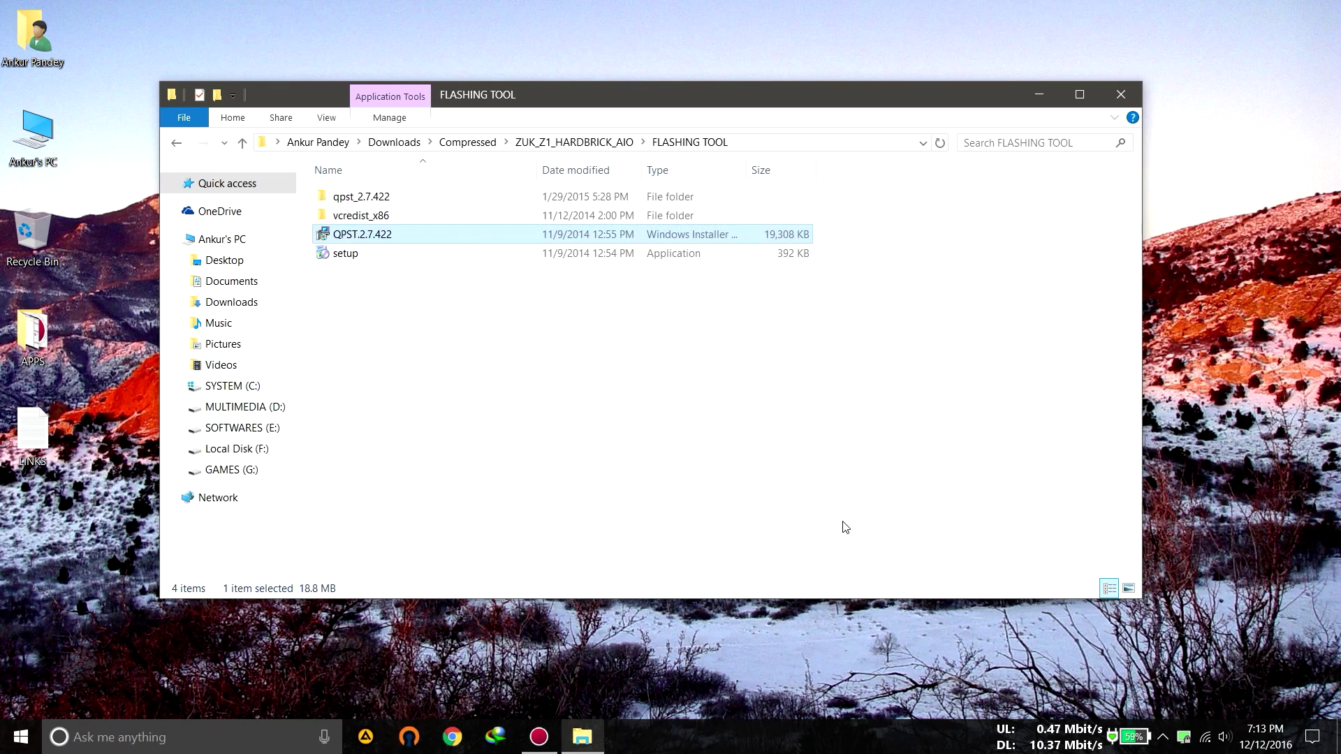
double_click(399, 255)
click(615, 337)
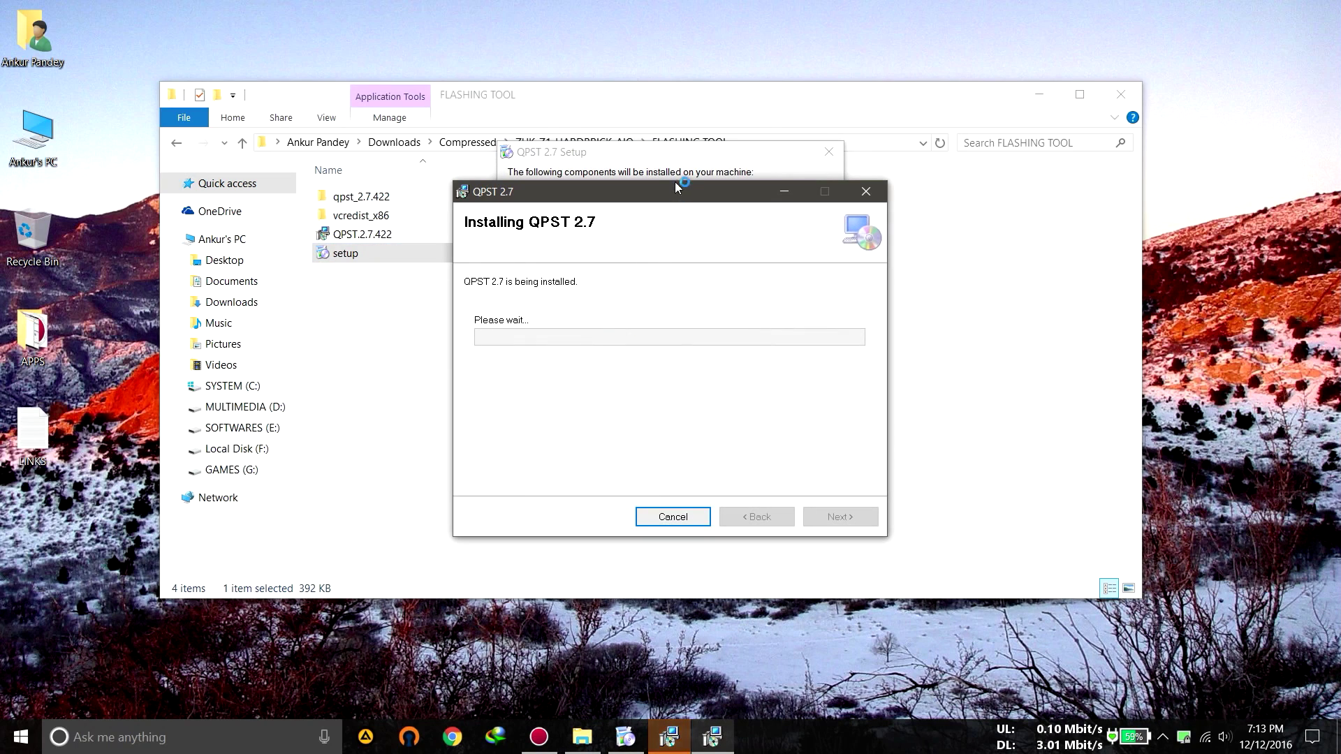
click(719, 336)
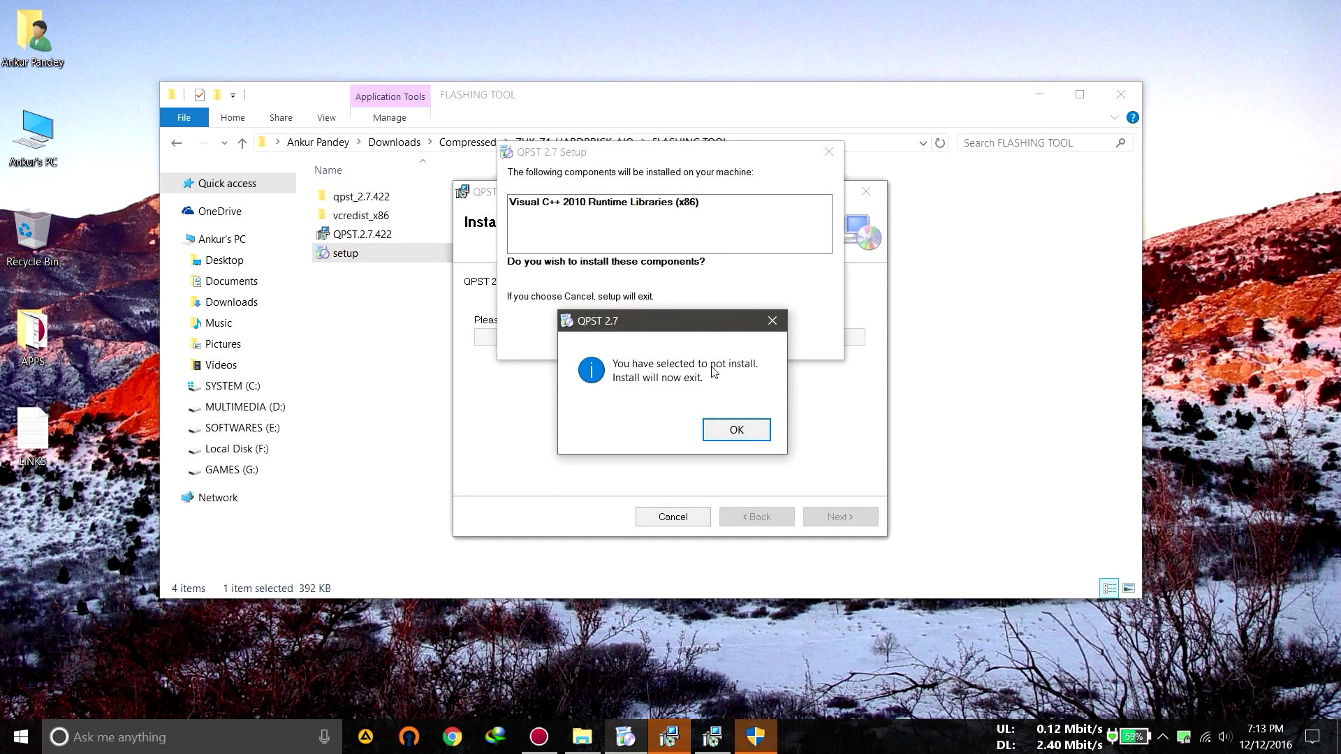
click(736, 429)
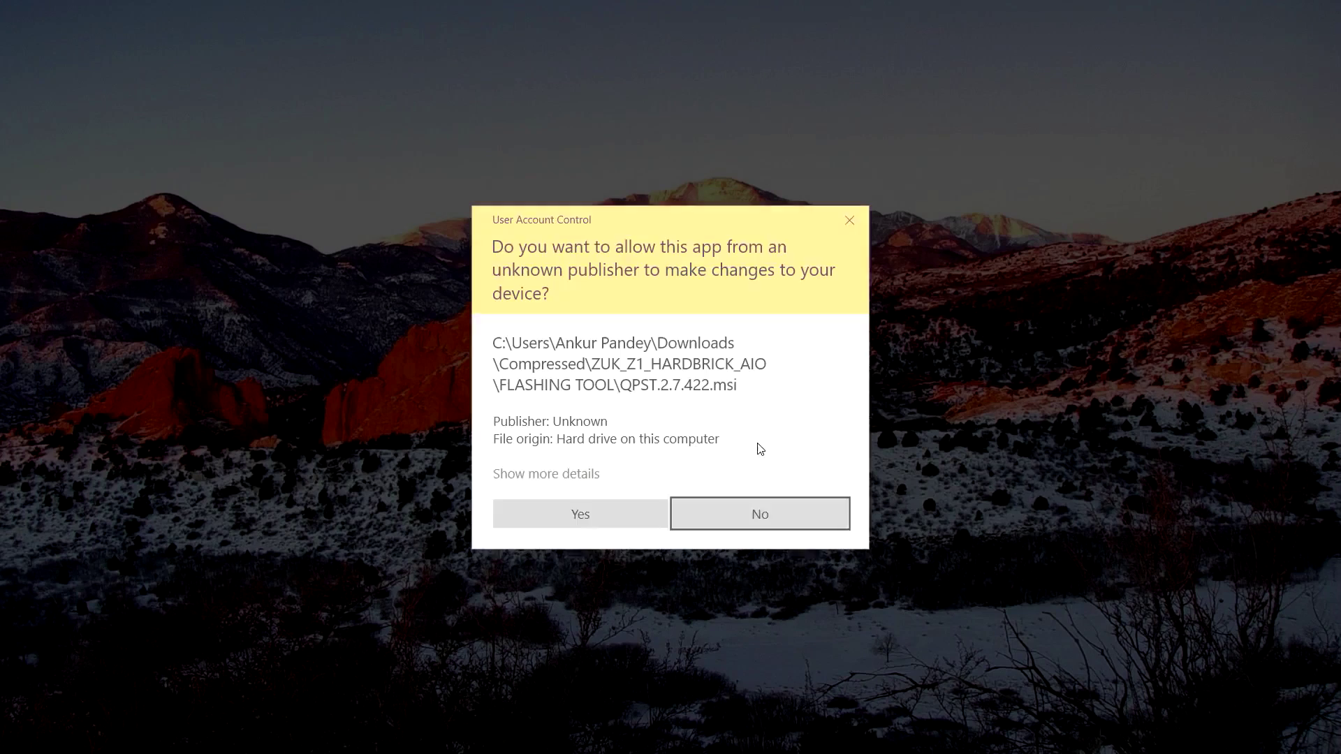
click(639, 512)
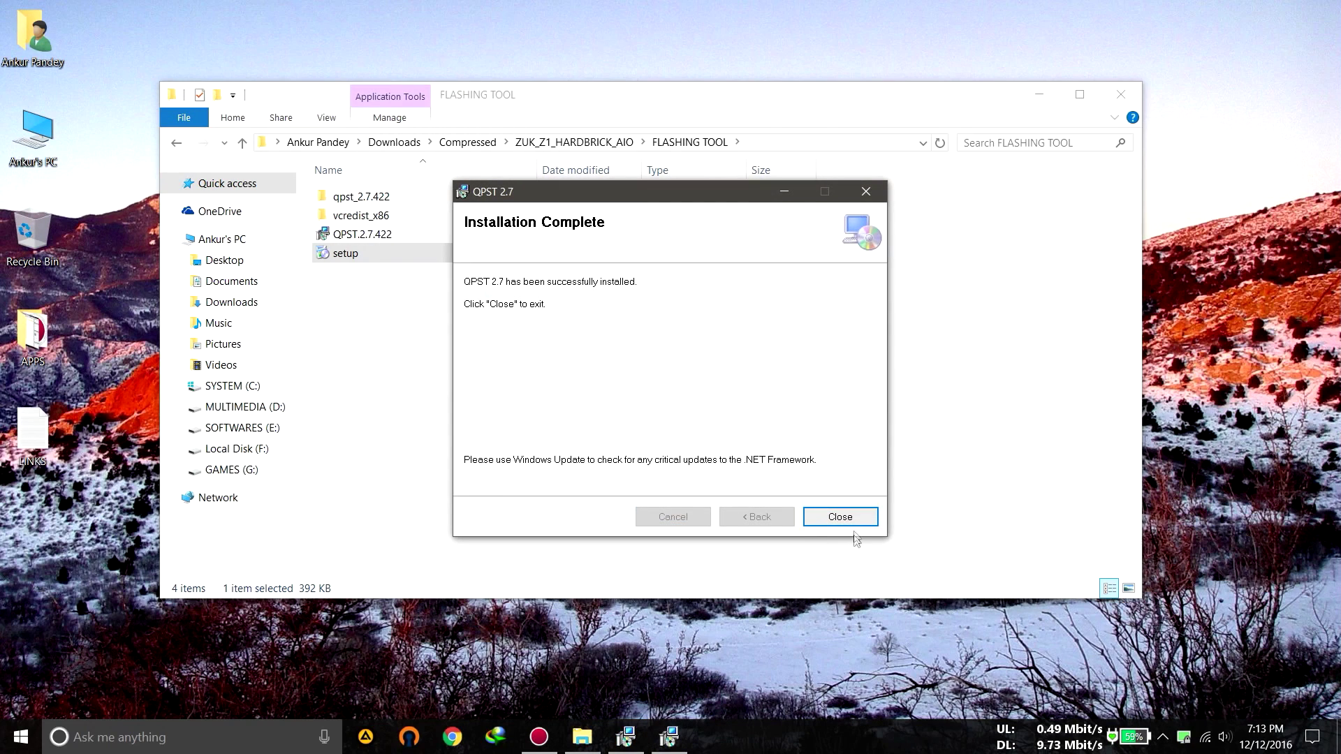
click(848, 522)
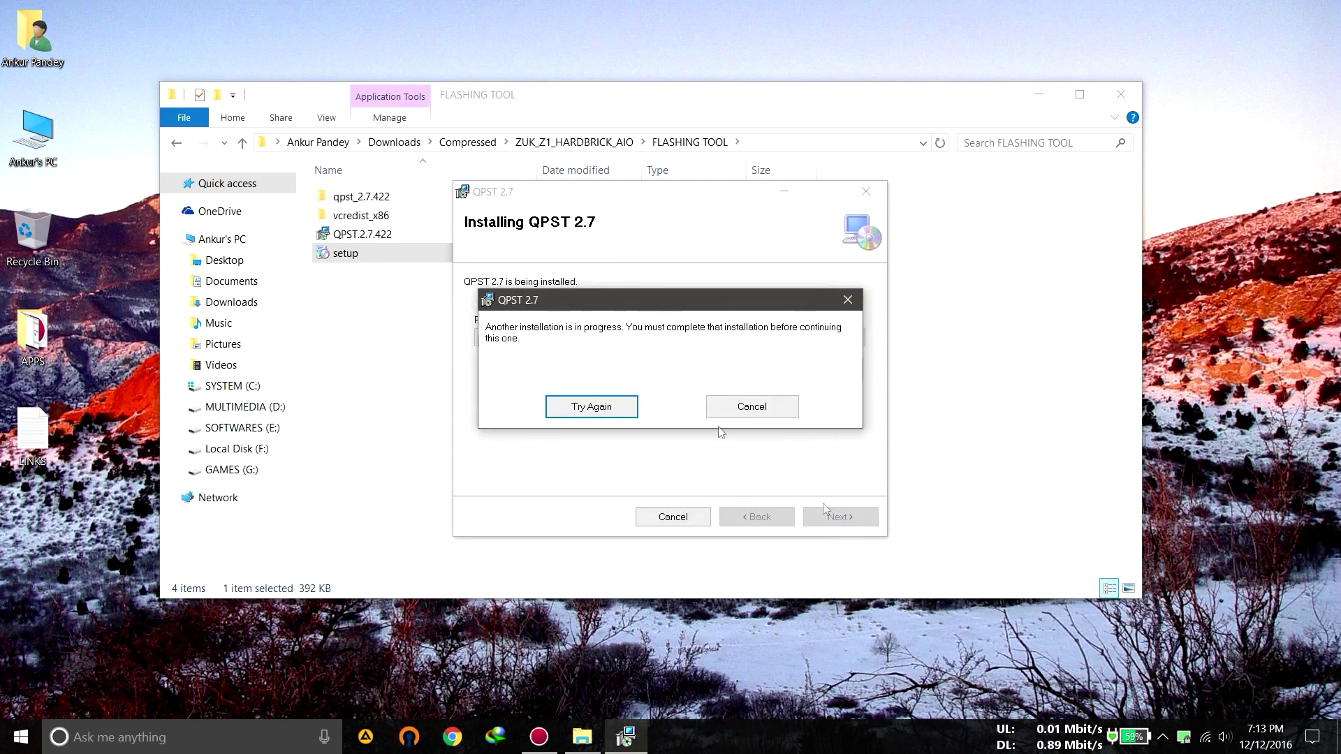
Cancel the duplicate QPST installer and go back to the ZUK_Z1_HARDBRICK_AIO folder.
click(773, 413)
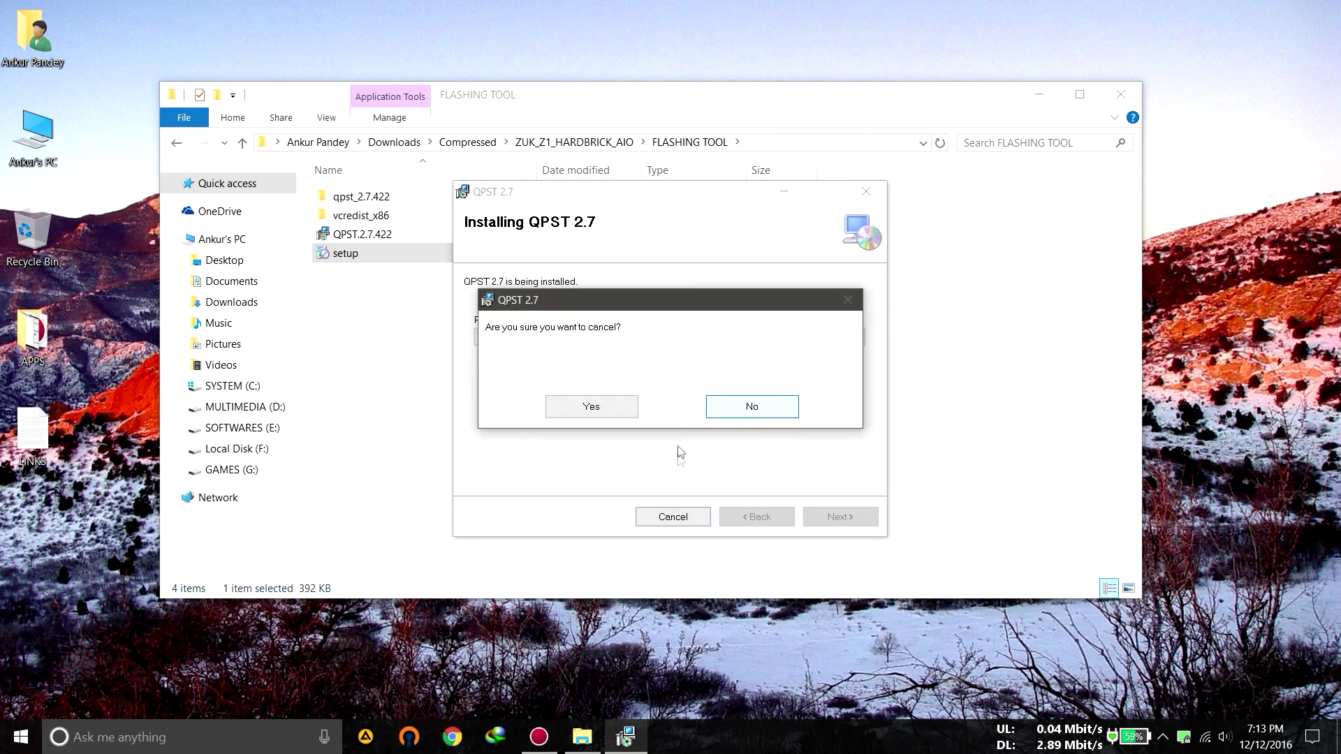
click(570, 418)
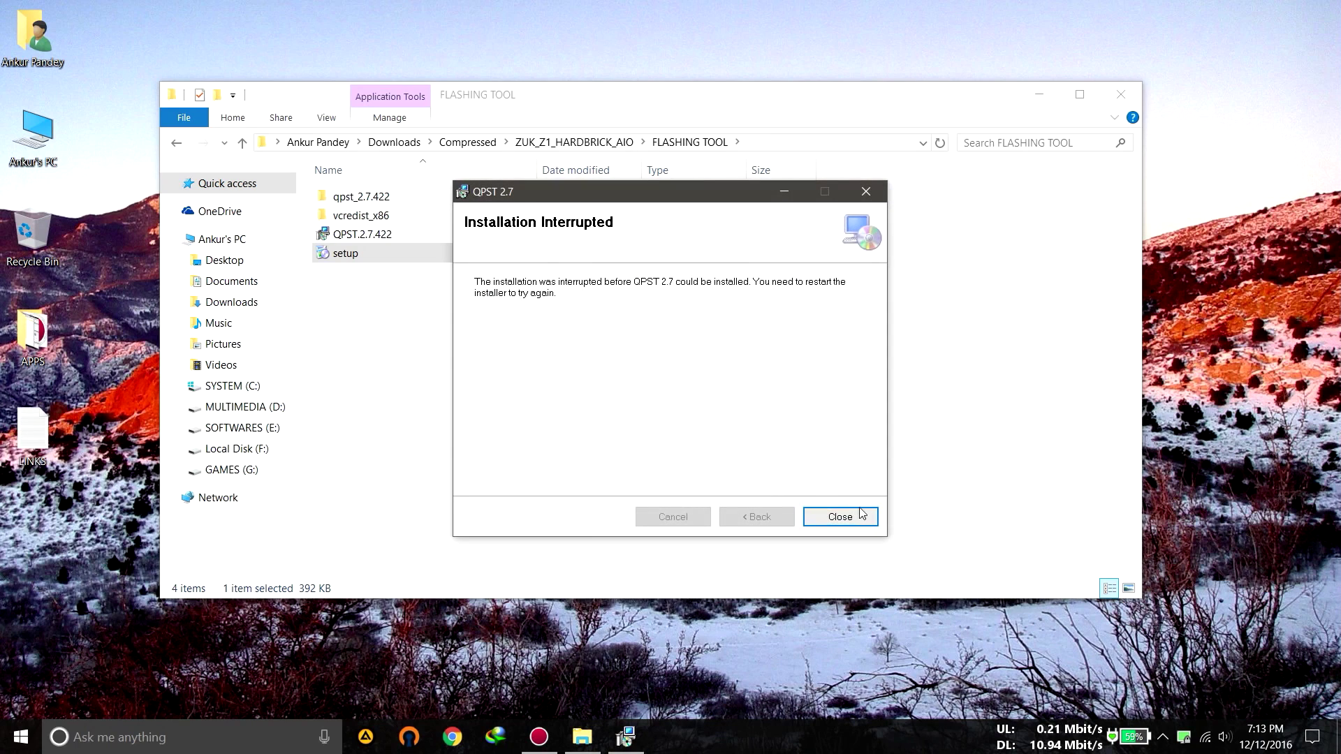
click(838, 516)
click(619, 297)
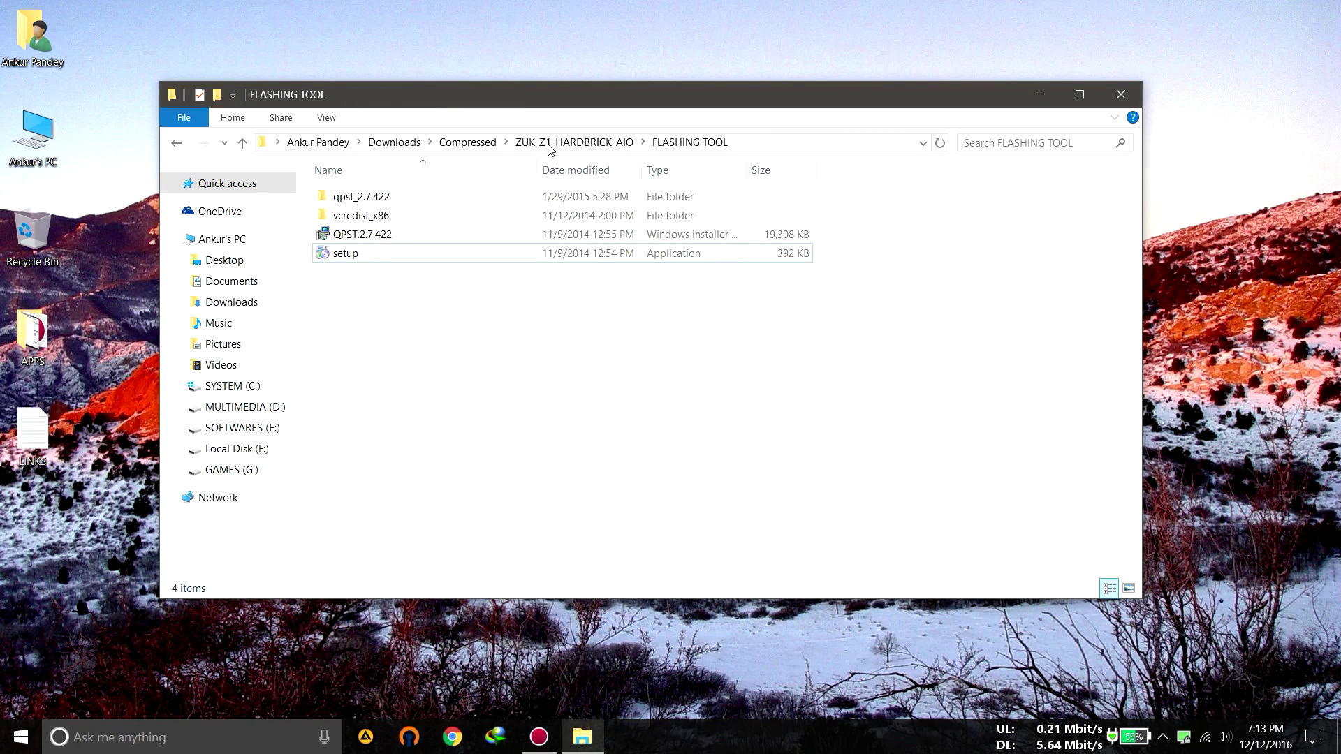
click(550, 142)
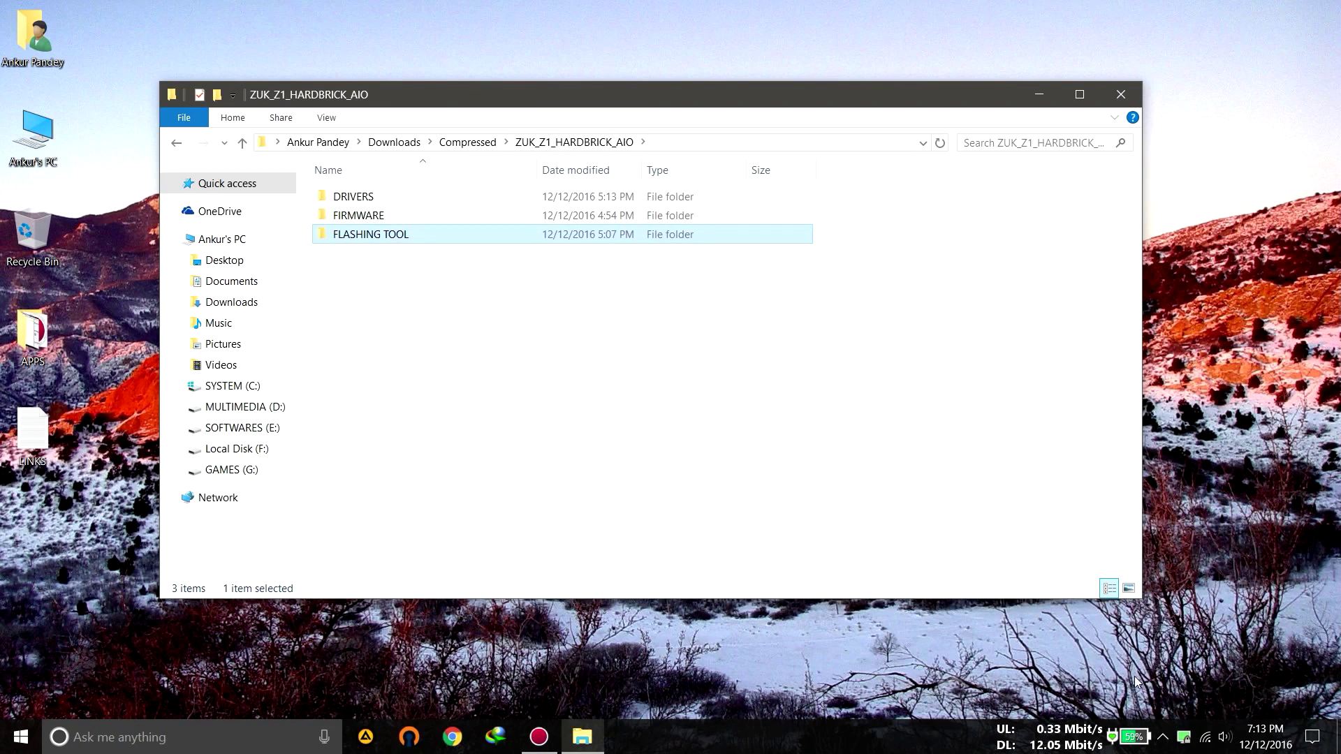
click(1164, 737)
Close the hidden notification-area icons panel.
click(1164, 738)
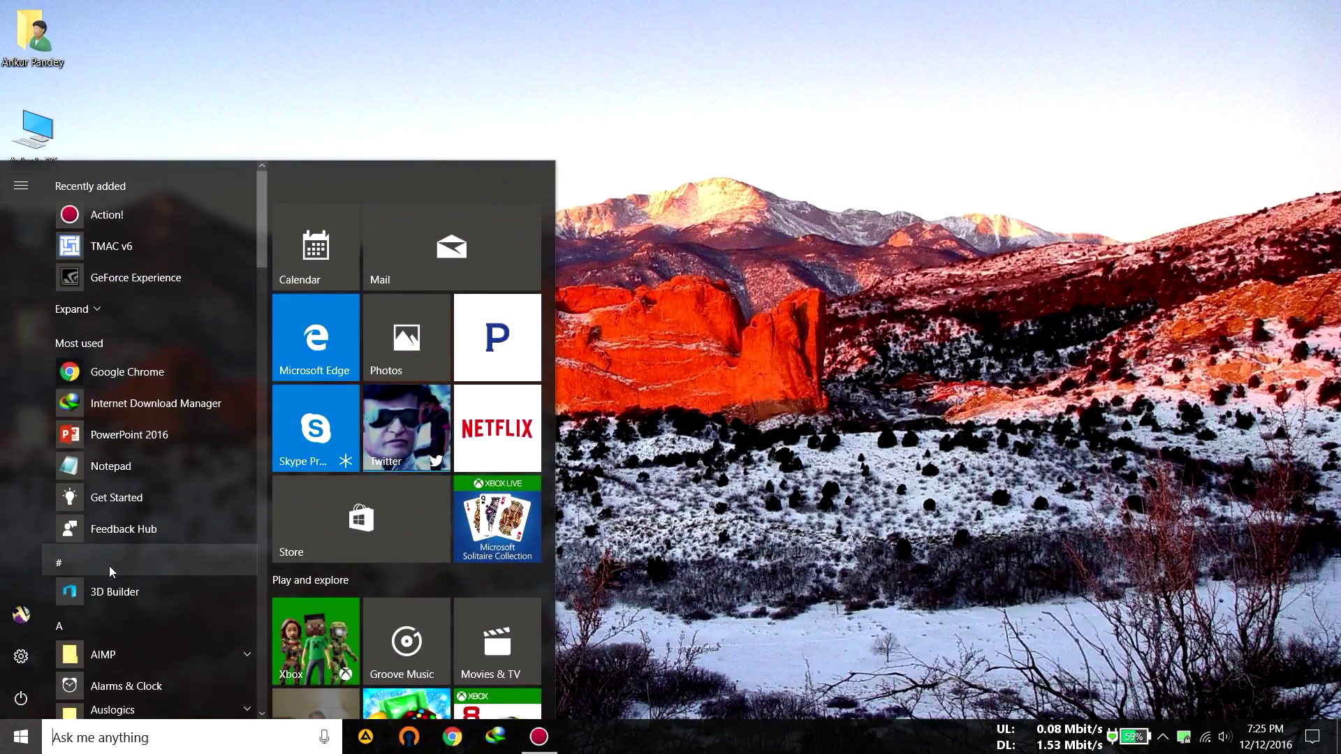
Launch QFIL from the QPST group in the Start menu and reposition its window.
scroll(98, 566, down, 10)
scroll(110, 570, down, 10)
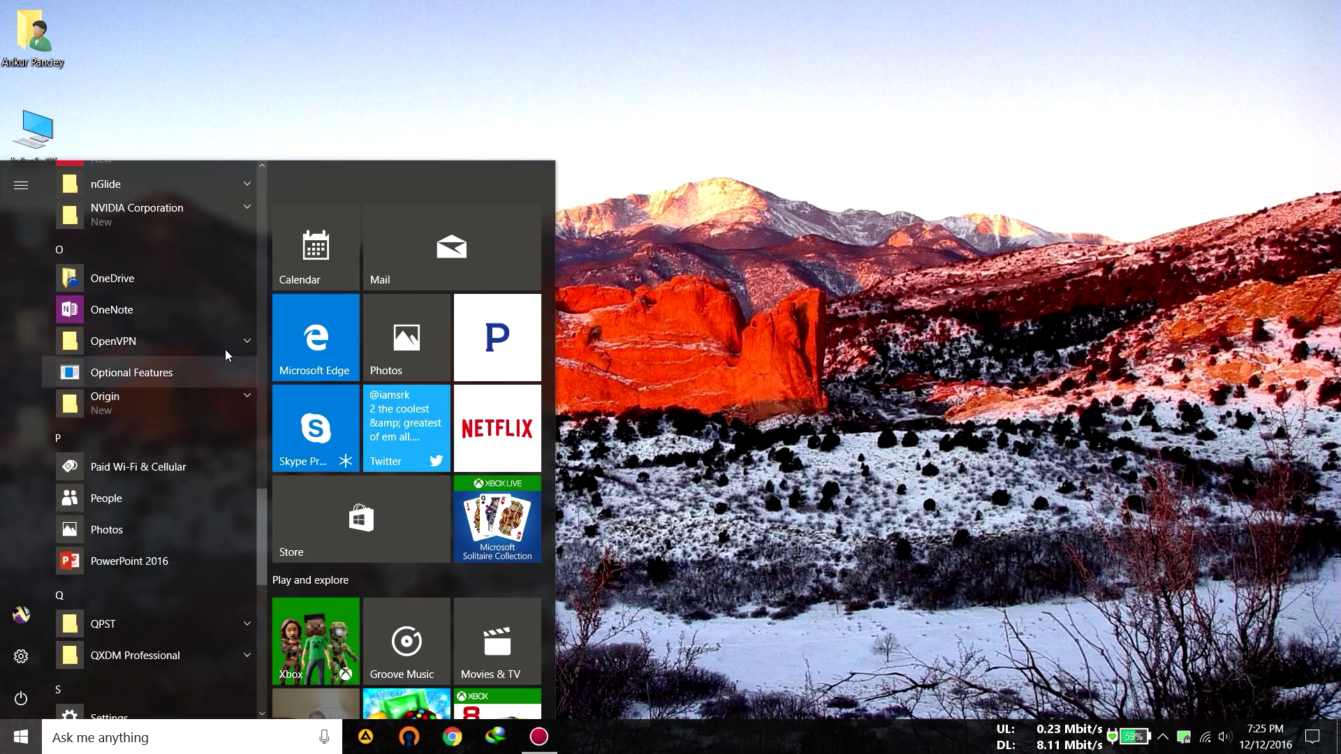
scroll(225, 293, down, 5)
click(224, 274)
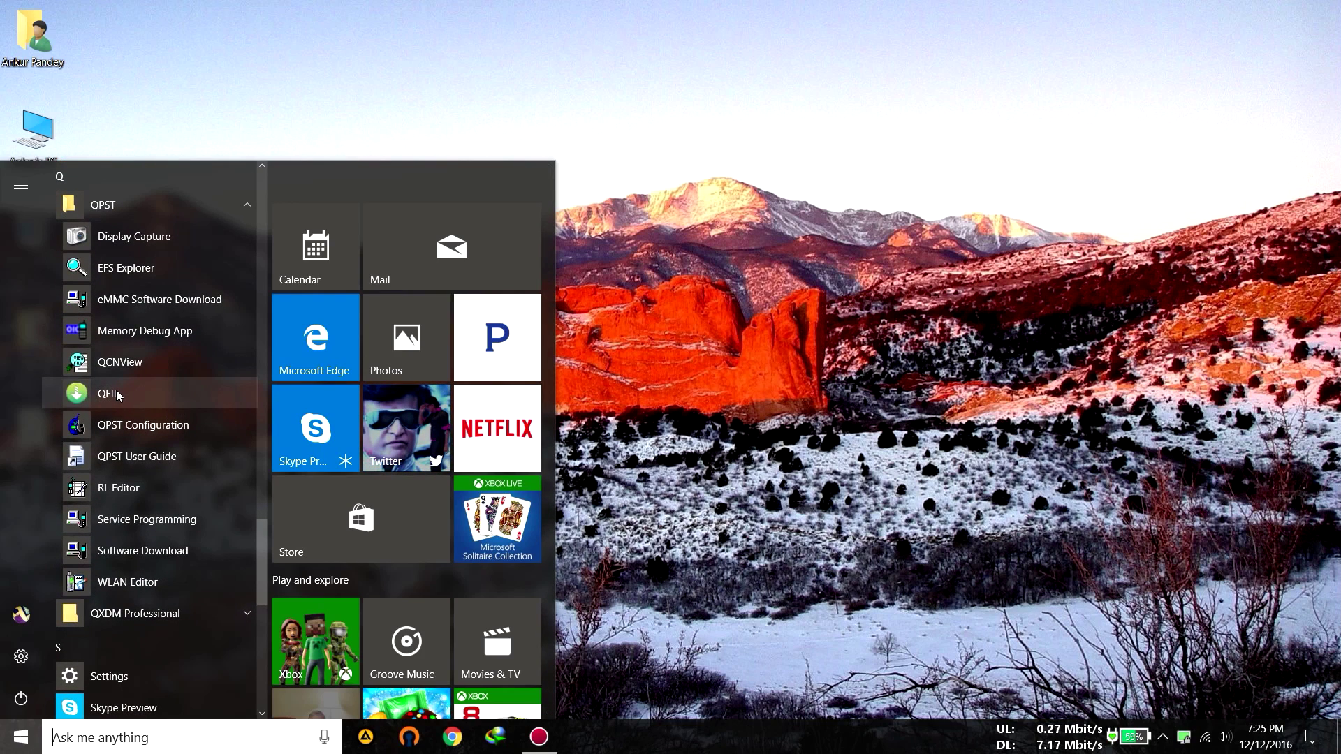
click(116, 393)
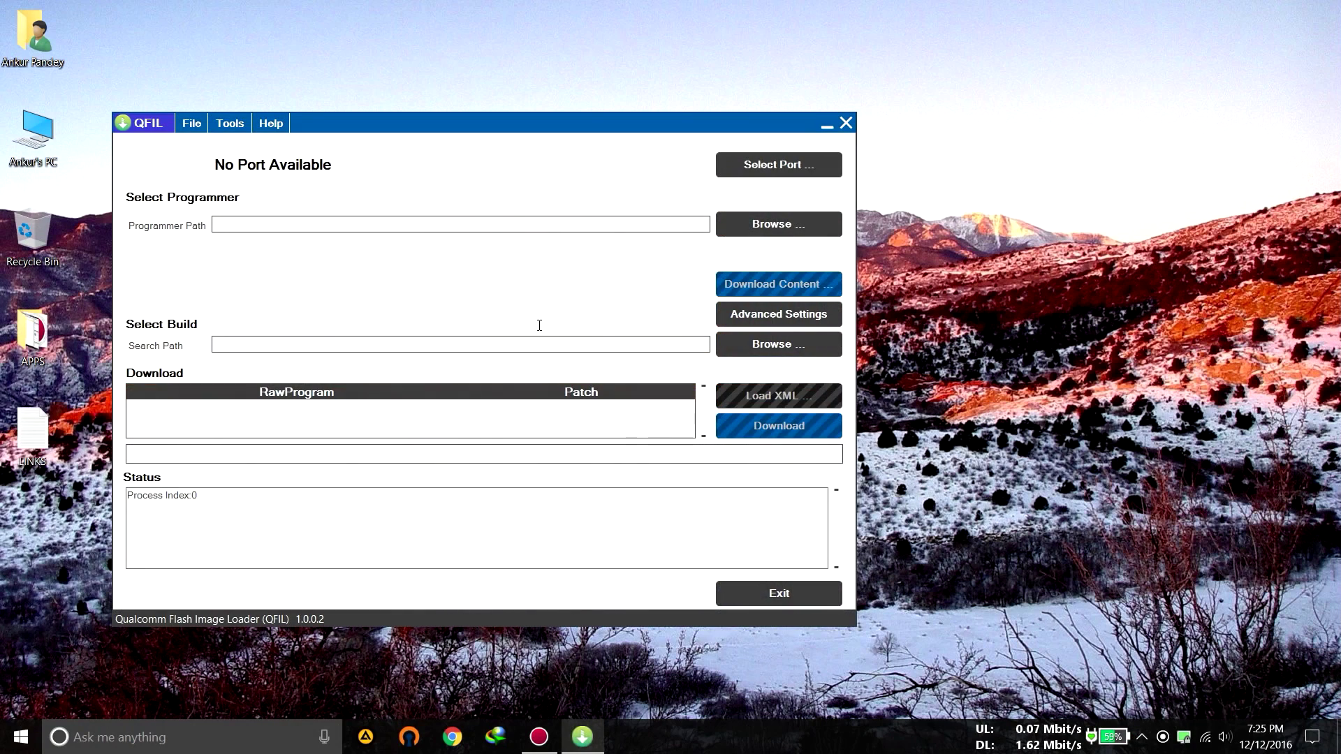
drag(626, 126, 709, 99)
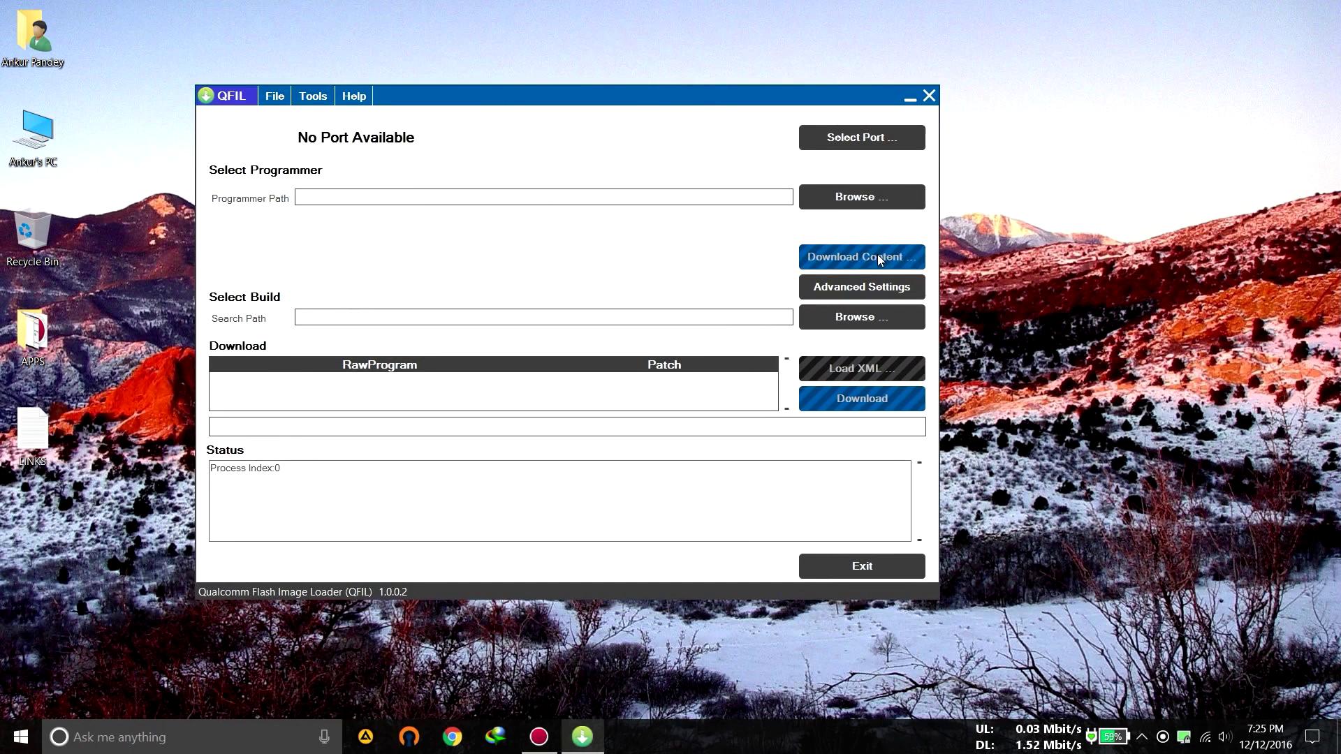
Set the programmer to prog_emmc_firehose_8974.mbn from Downloads\Compressed\ZUK_Z1_HARDBRICK_AIO\FIRMWARE.
click(880, 200)
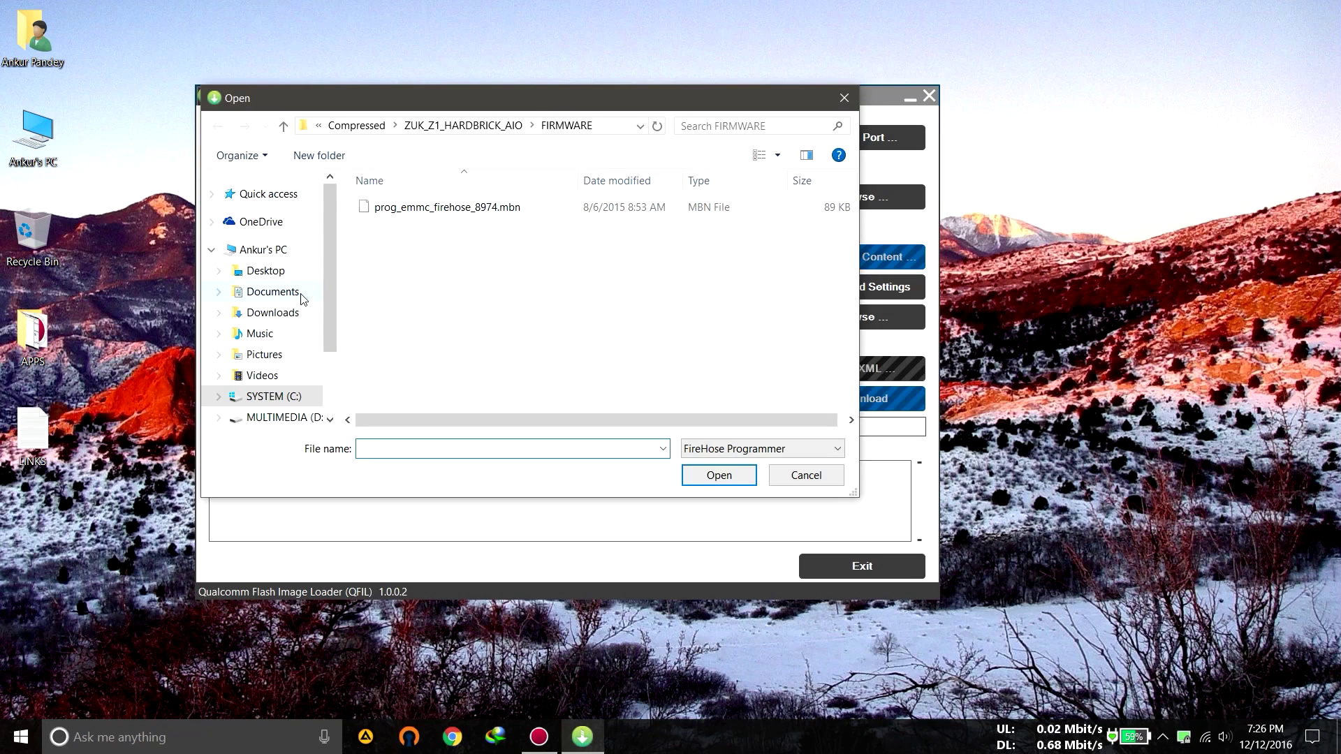
click(272, 313)
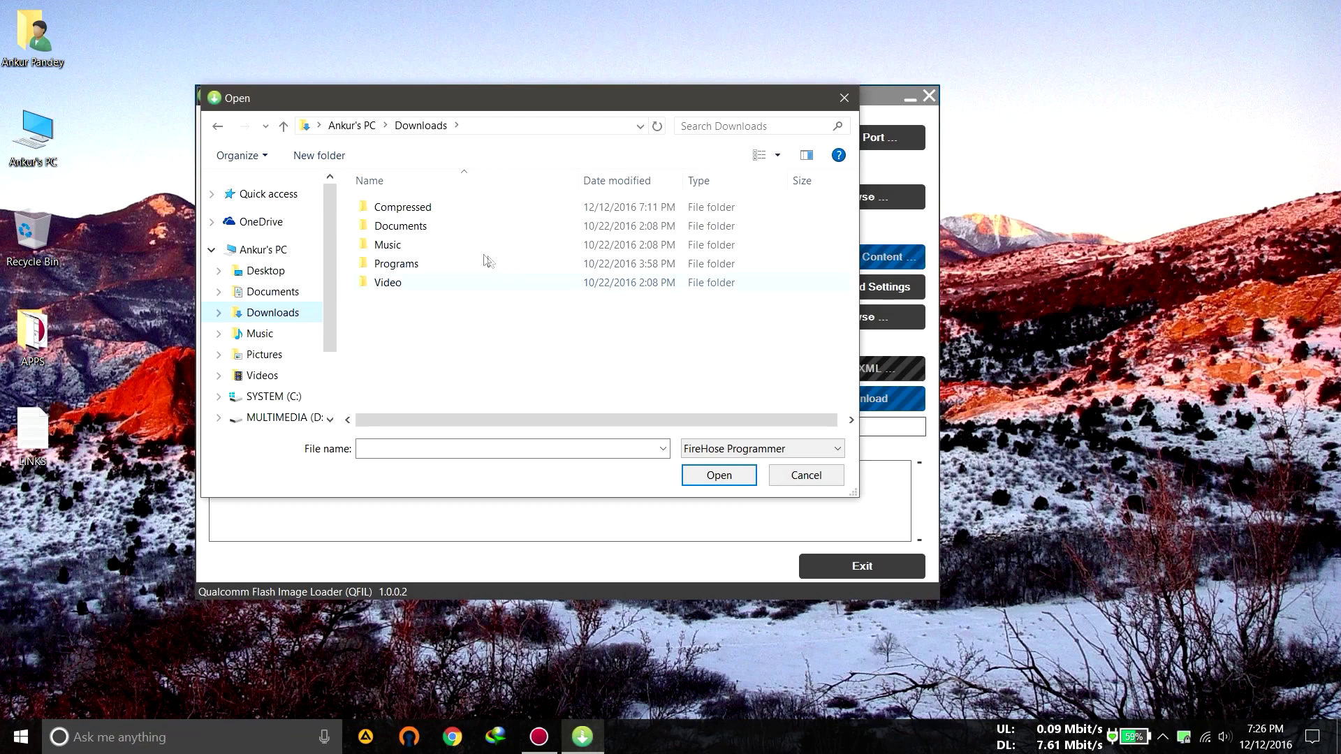
double_click(402, 208)
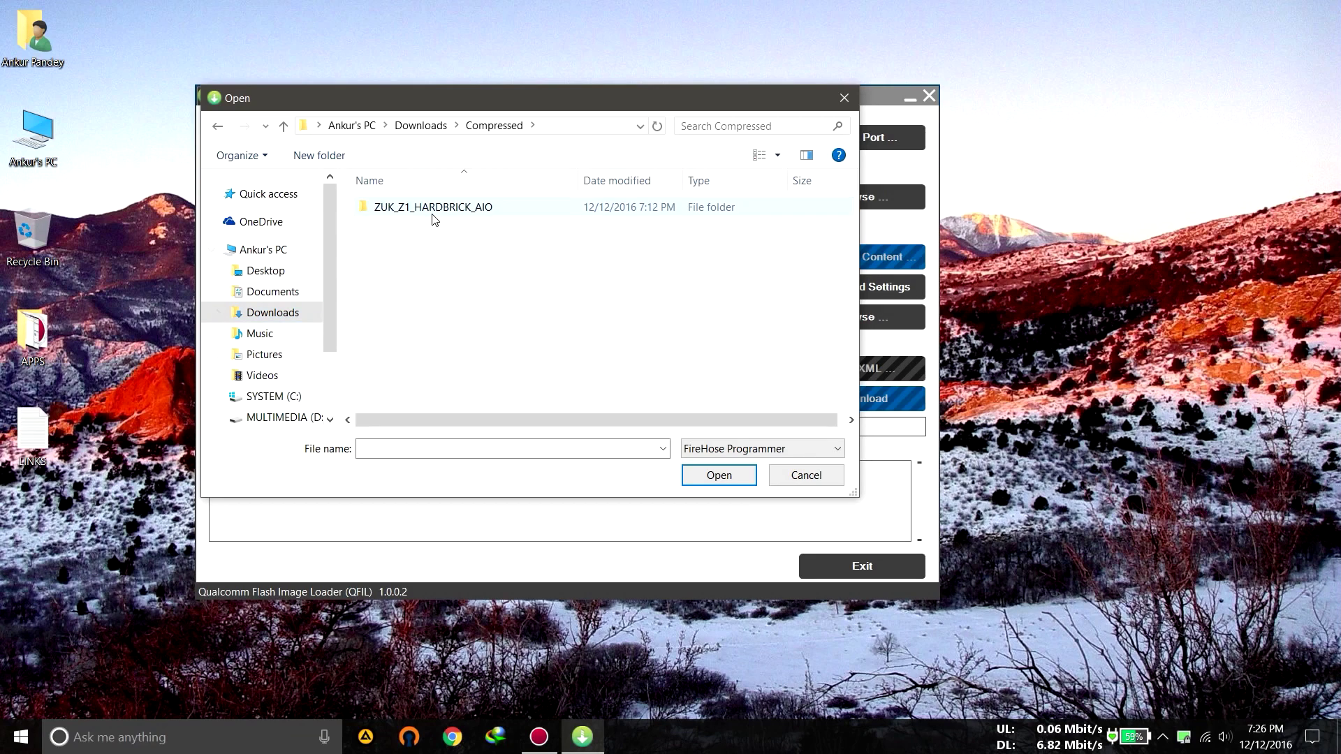
double_click(432, 210)
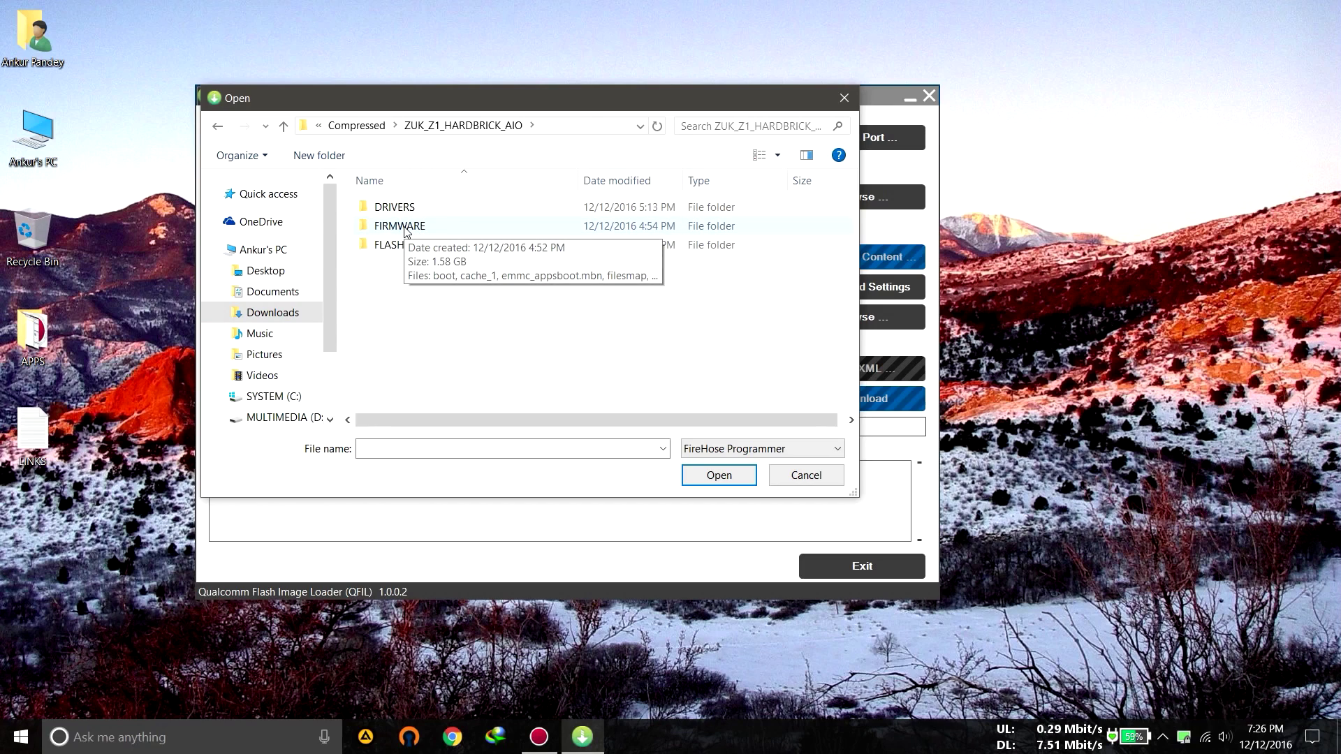
double_click(407, 228)
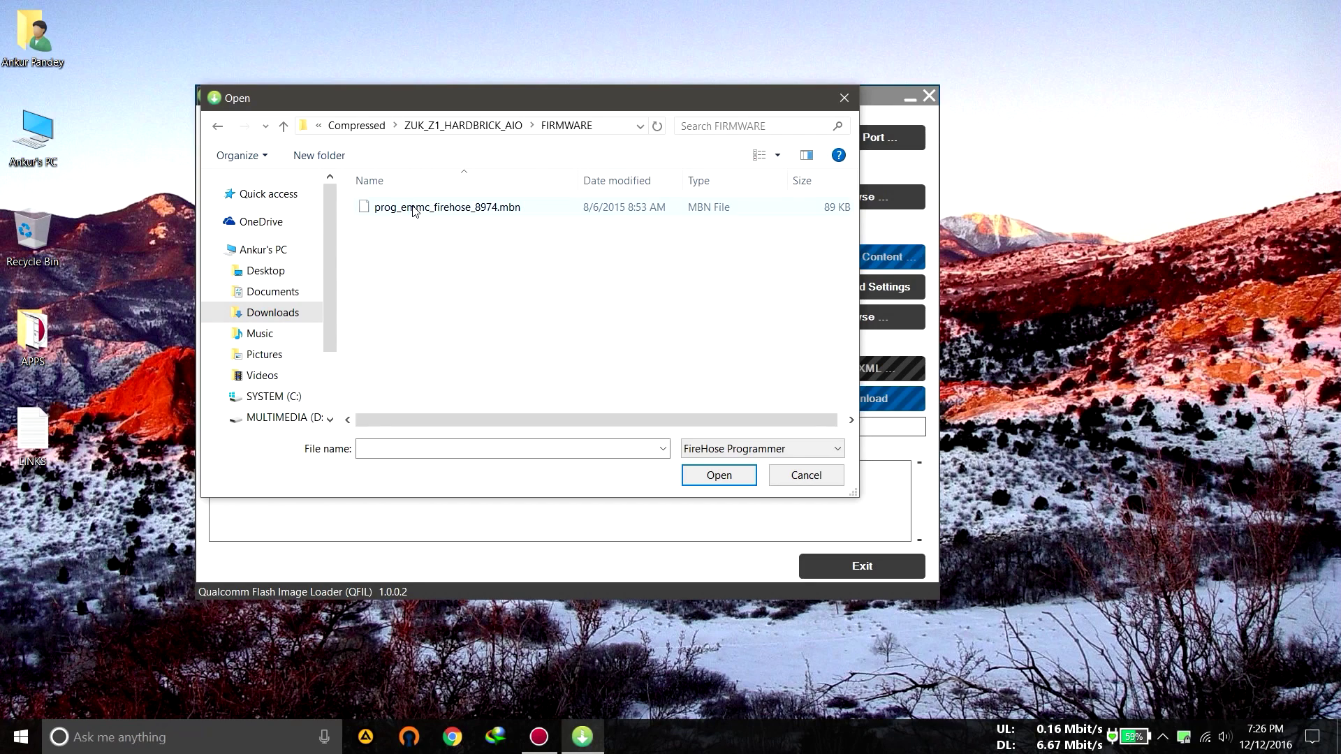
double_click(414, 208)
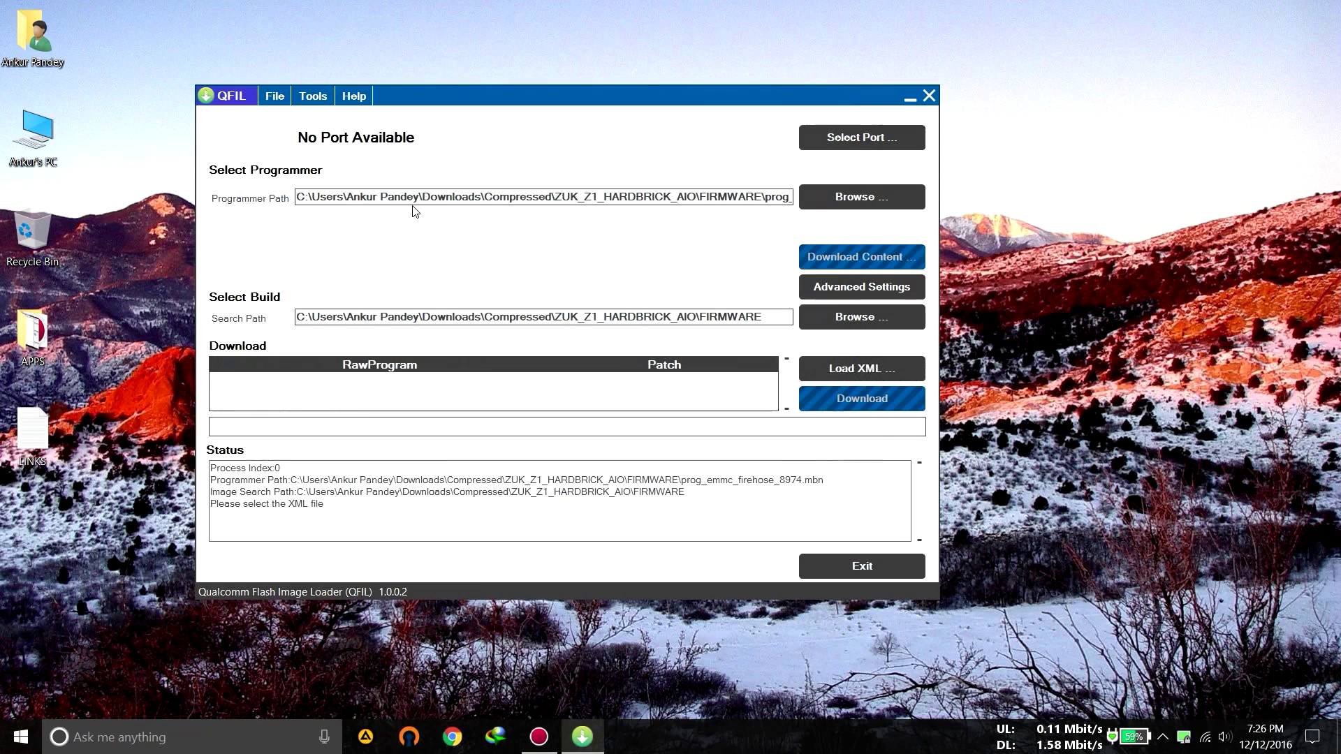
click(844, 370)
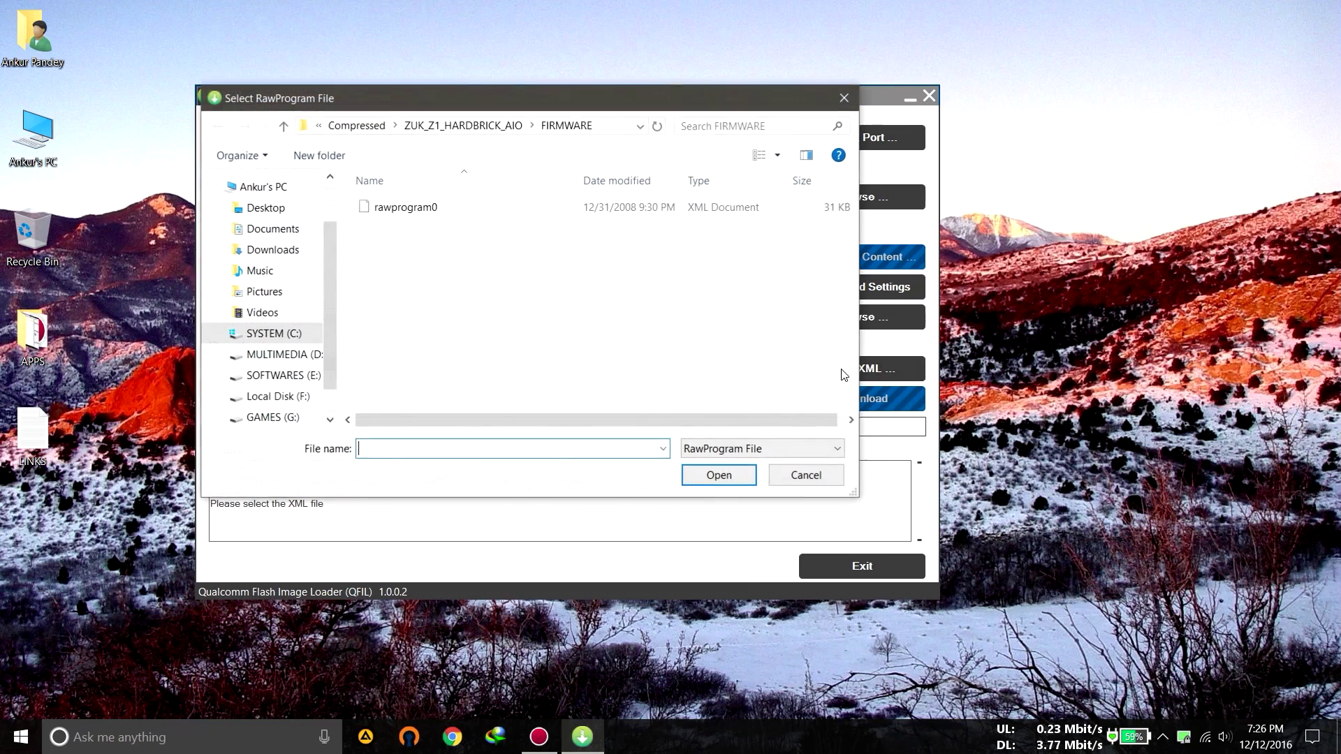
Load rawprogram0.xml and patch0.xml, then start flashing the phone on COM3.
double_click(389, 210)
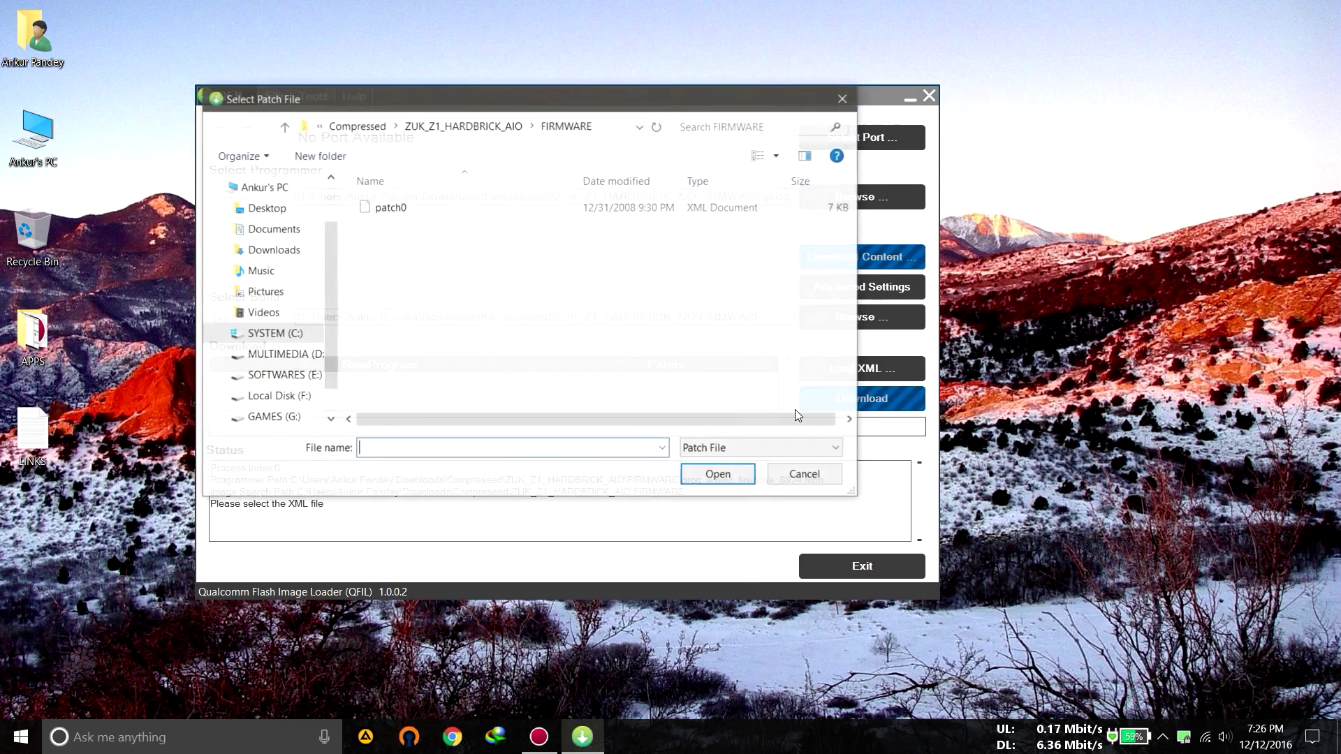
double_click(389, 207)
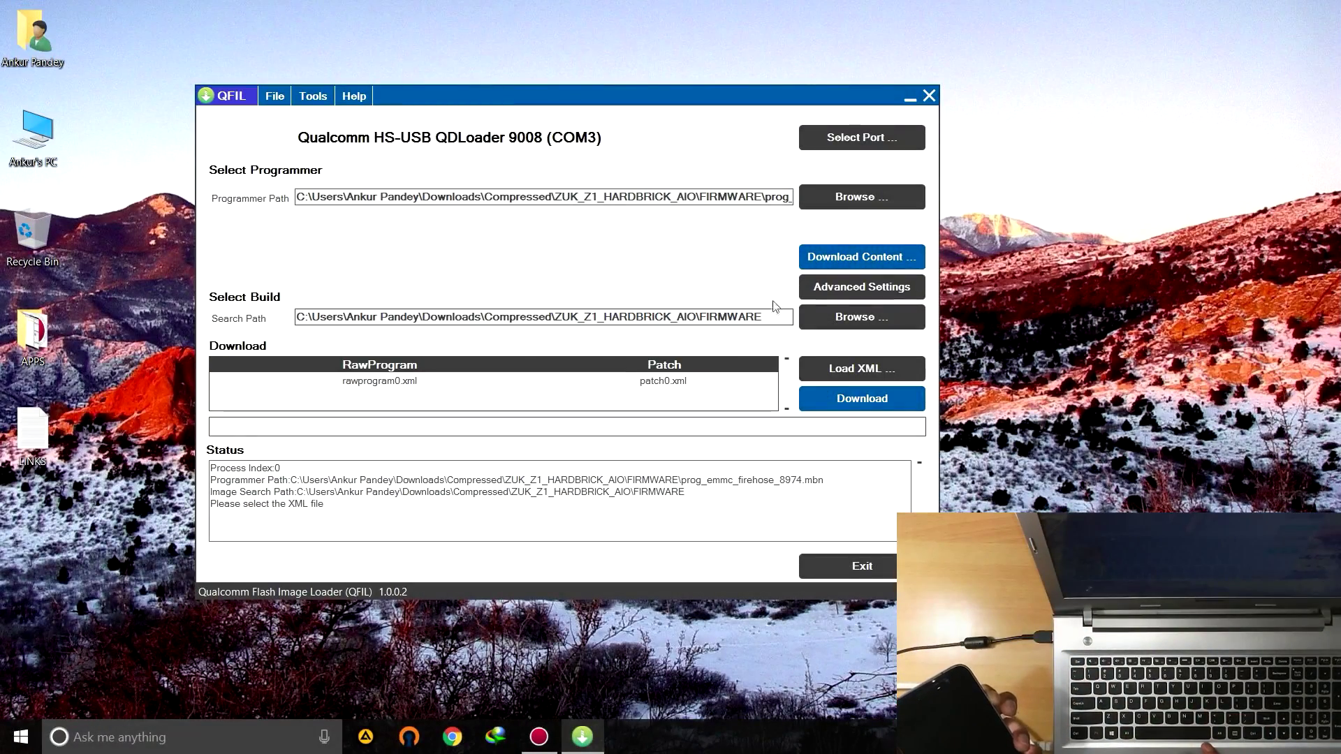
click(848, 408)
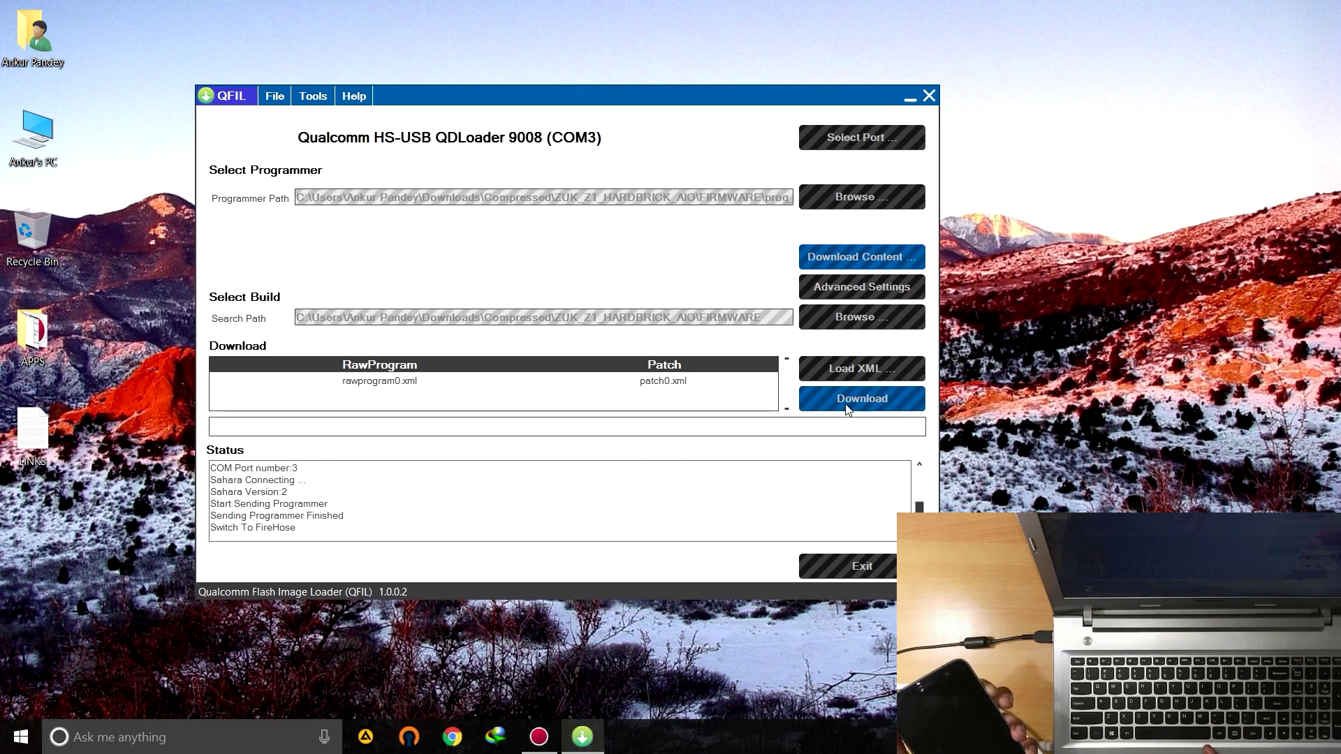